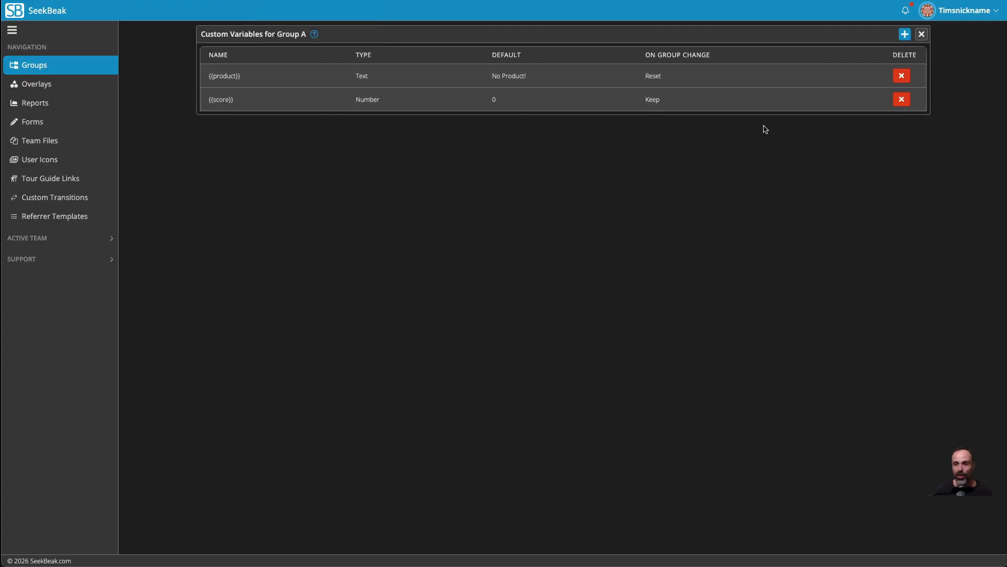
Close Group A's custom variables, open the Danger Splat snap and switch it to edit mode.
left_click(921, 34)
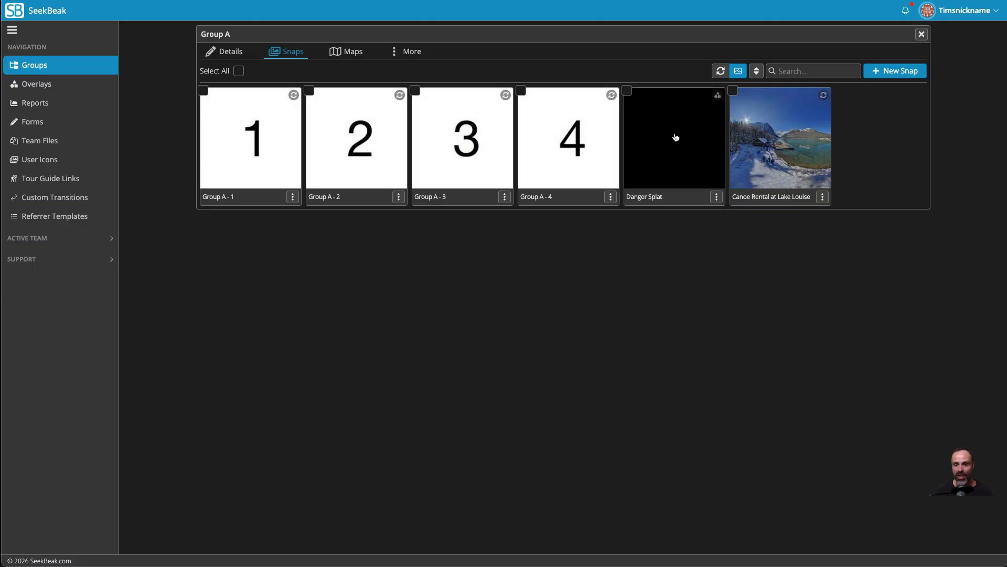
left_click(676, 137)
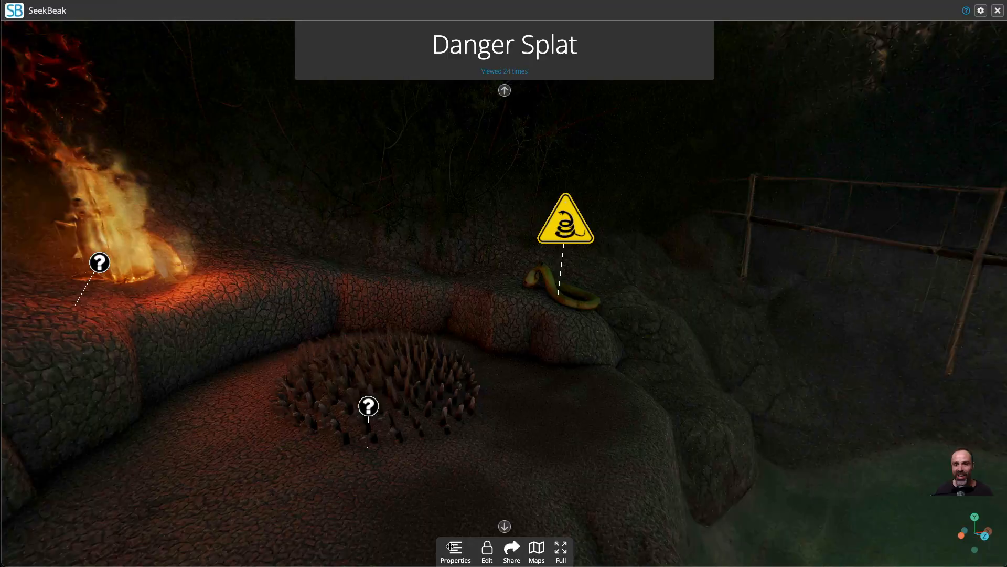
left_click_drag(450, 547, 668, 168)
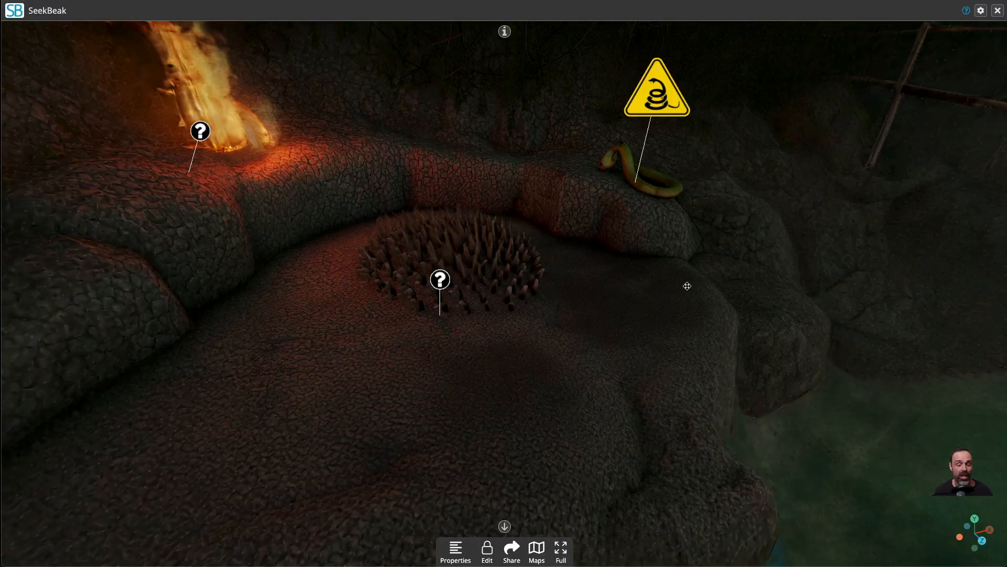
mouse_move(687, 286)
left_mouse_down()
mouse_move(490, 261)
mouse_move(701, 279)
left_mouse_up()
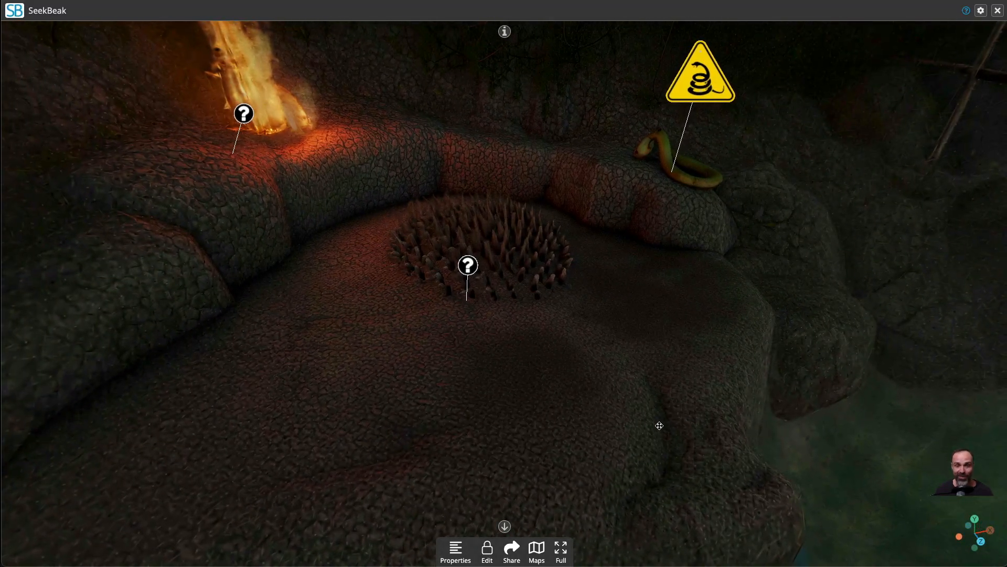
left_click(487, 549)
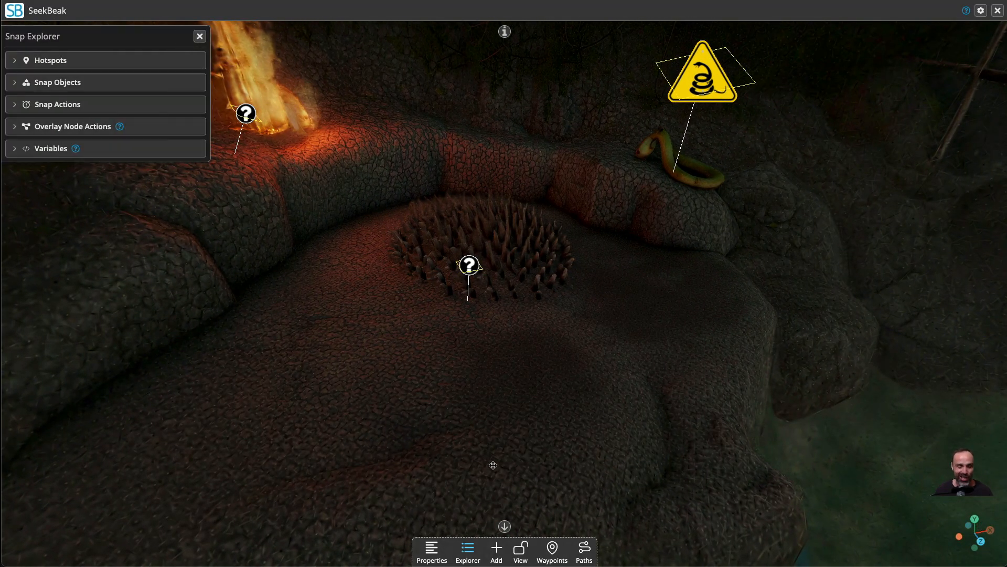
Look around the Danger Splat scene to examine the hotspots near the fire, spikes, snake and water.
scroll(492, 465, "up", 3)
left_click_drag(493, 465, 446, 412)
key("a")
key("d")
key("a")
key("w")
key("s")
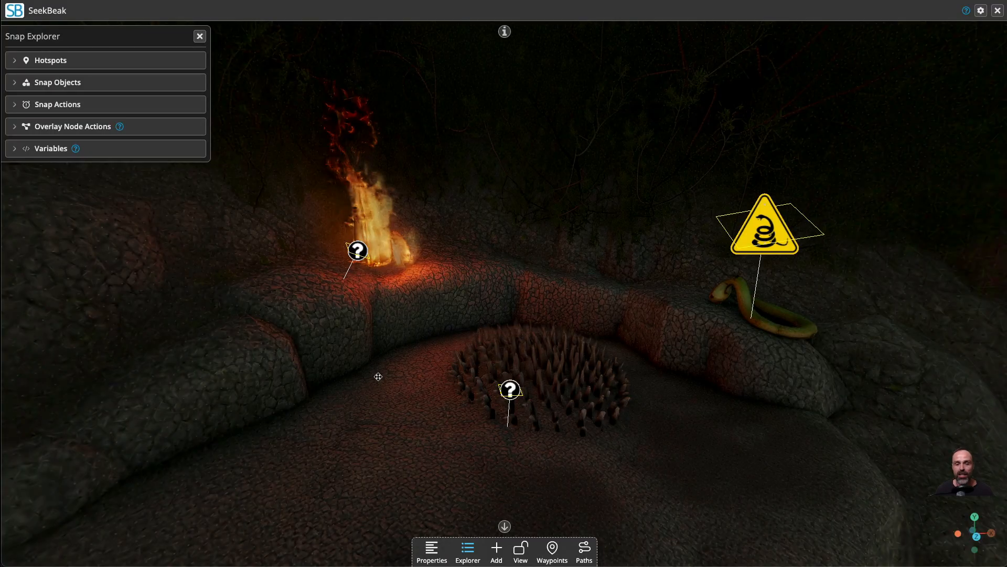
left_click_drag(663, 515, 673, 527)
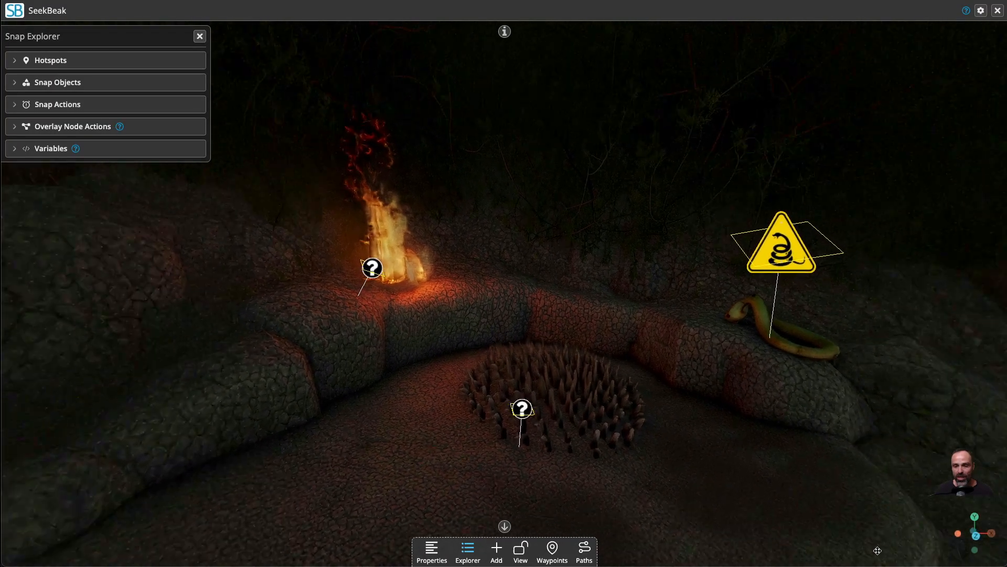
mouse_move(876, 548)
left_mouse_down()
mouse_move(605, 517)
mouse_move(642, 507)
mouse_move(887, 546)
left_mouse_up()
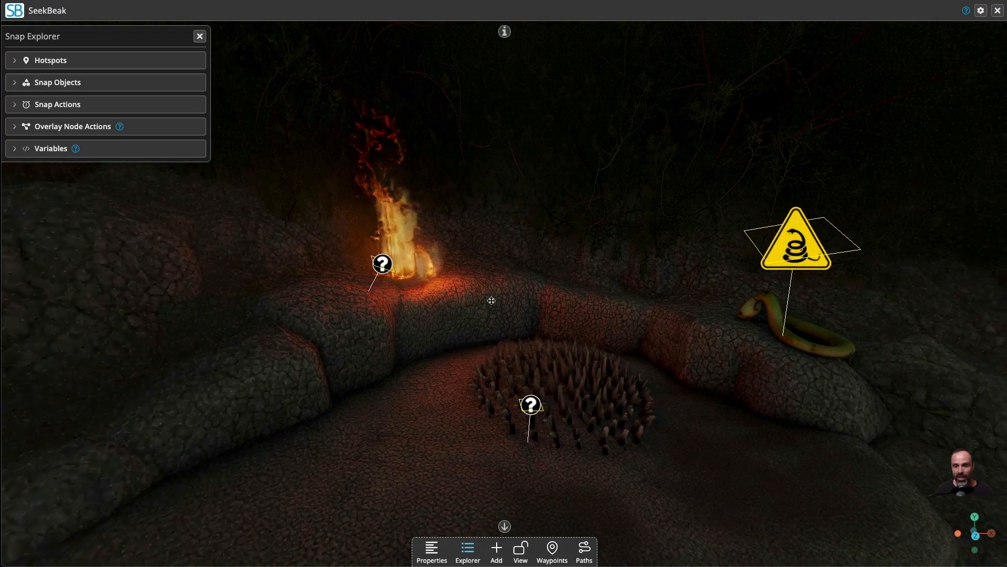
left_click_drag(936, 492, 787, 445)
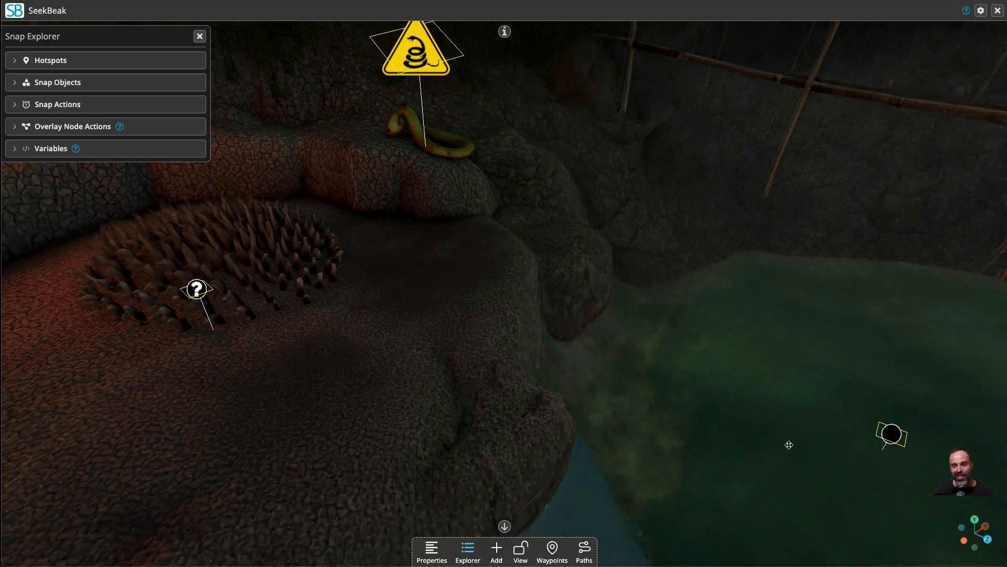
left_click_drag(905, 466, 829, 454)
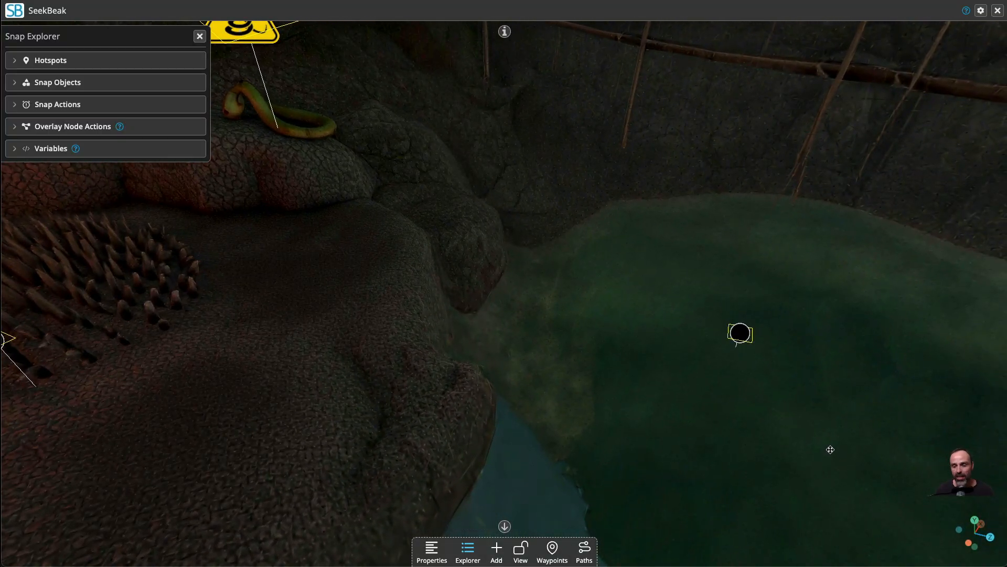
left_click_drag(540, 314, 306, 310)
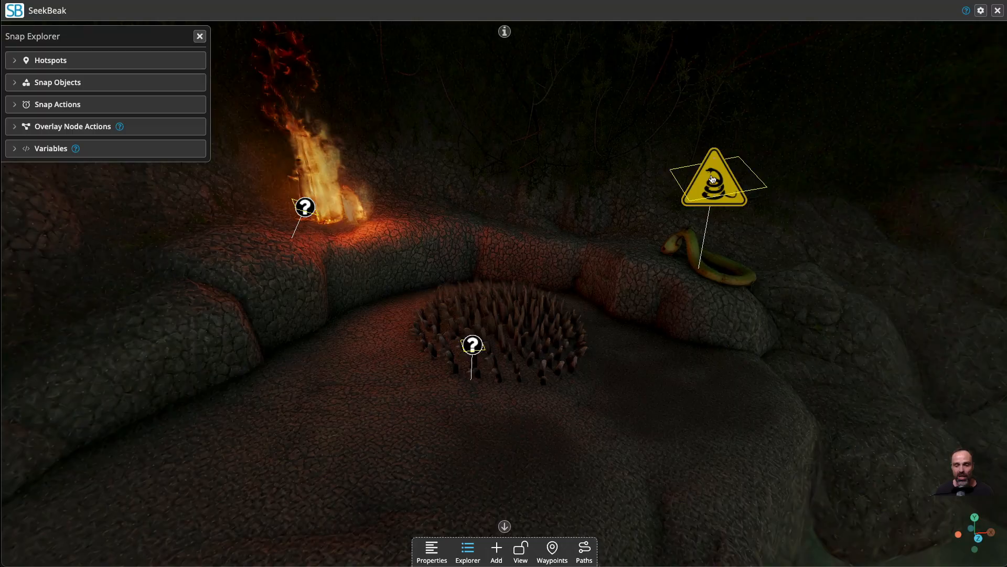
Review the Fire Hotspot's on-click Set Variable Value and Hotspot Visibility actions, then close its properties.
left_click(305, 207)
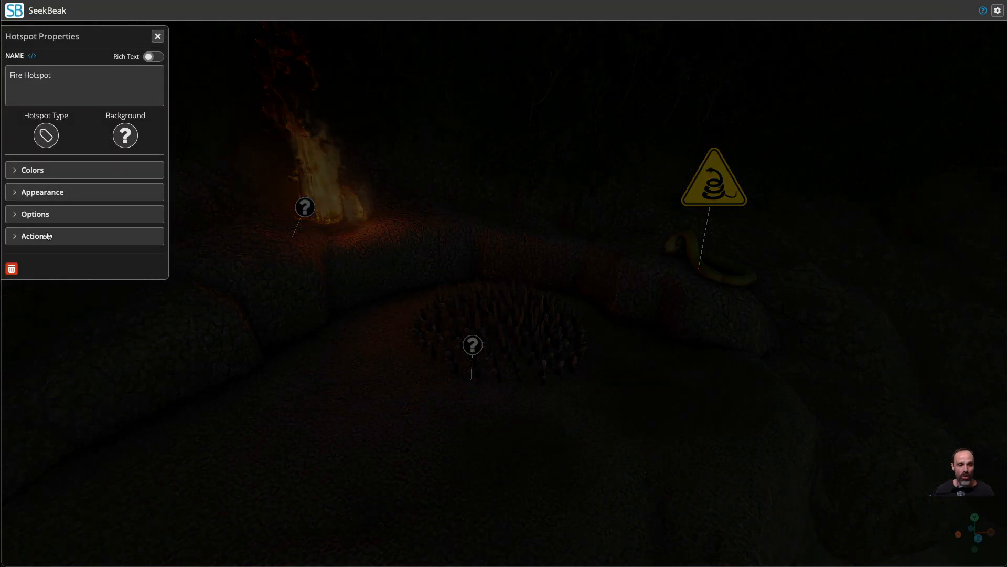
left_click(48, 236)
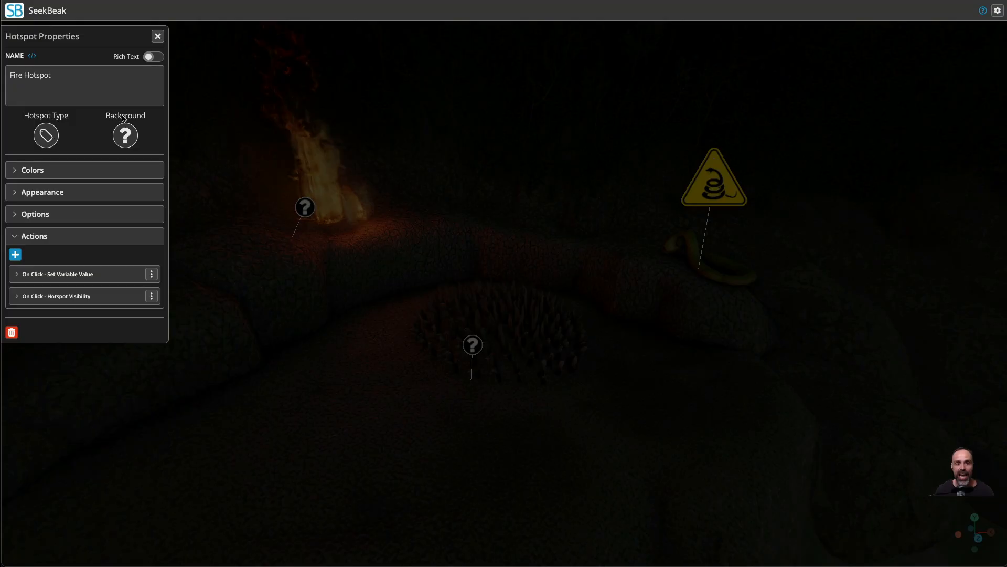
left_click(78, 274)
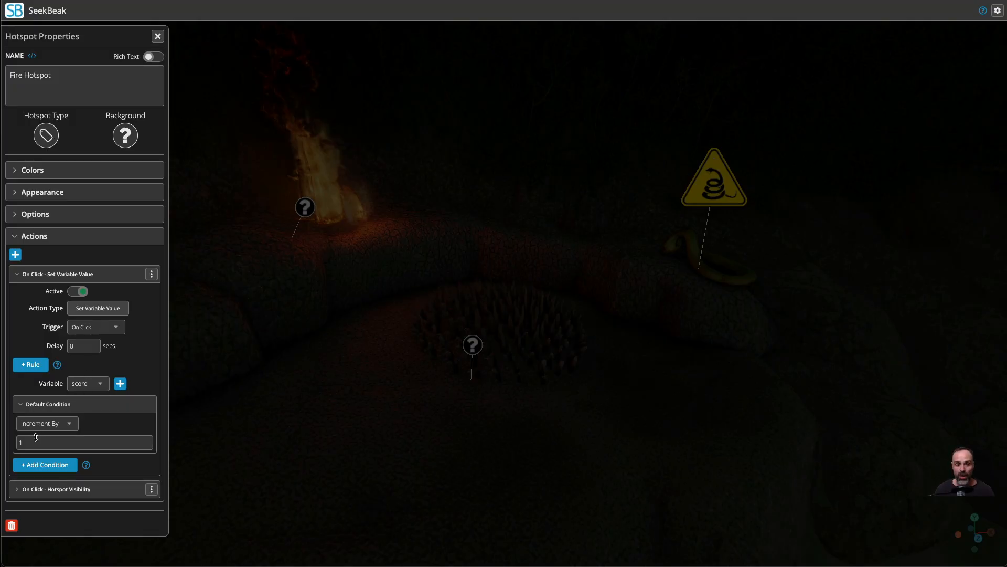
left_click(66, 274)
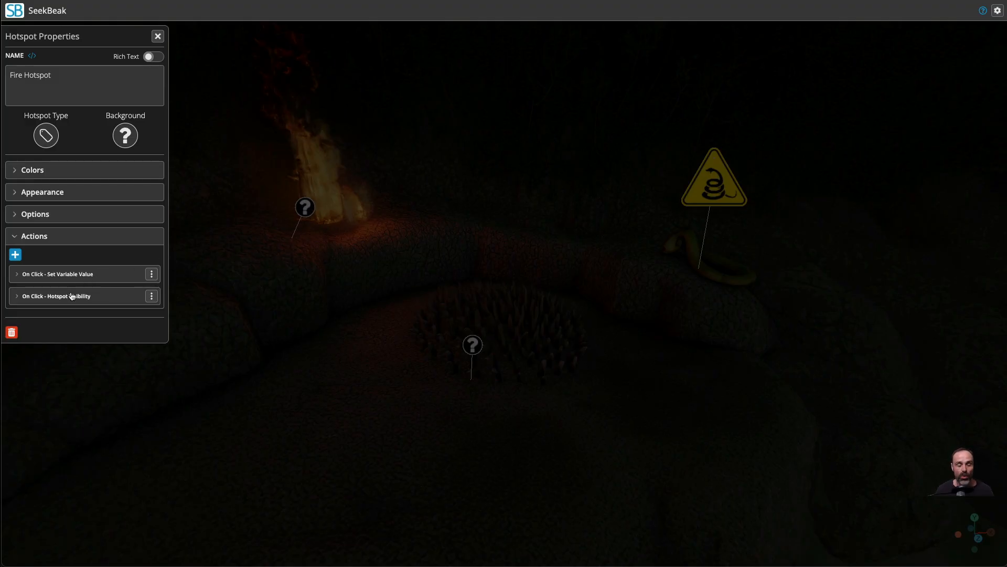
left_click(72, 297)
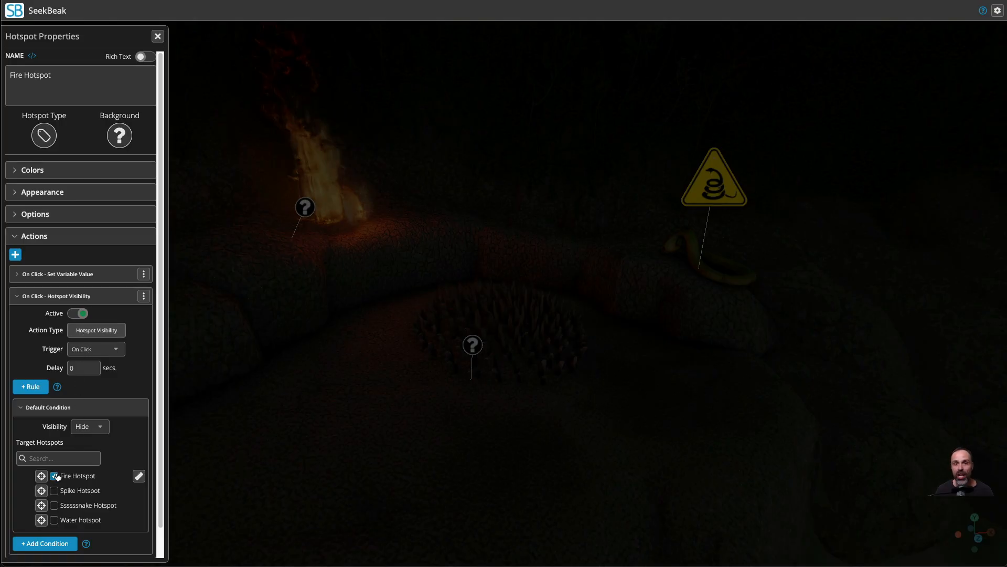
left_click(63, 296)
left_click(157, 36)
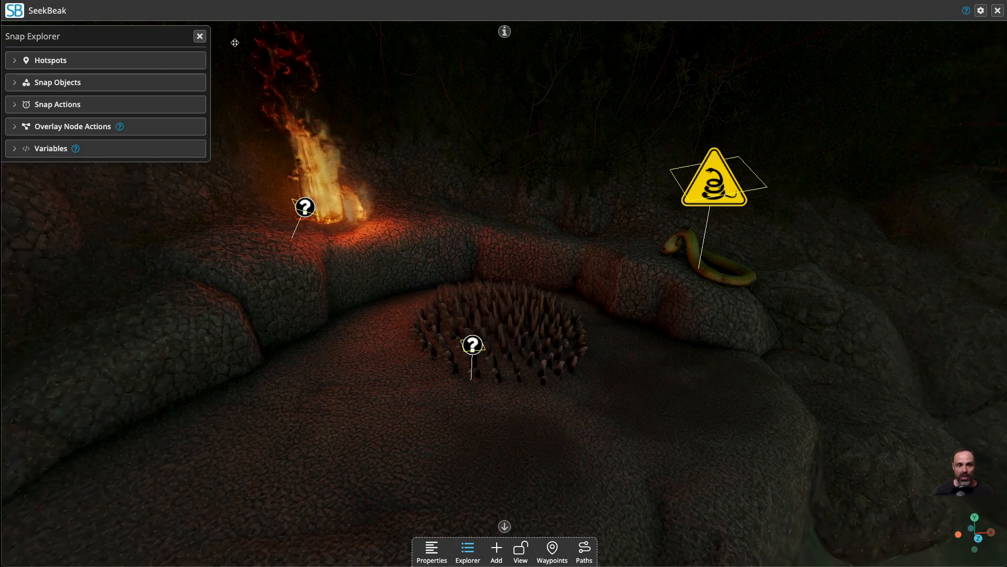
Close the Snap Explorer, leave edit mode and test the hotspot on the water.
left_click(200, 36)
left_click(520, 548)
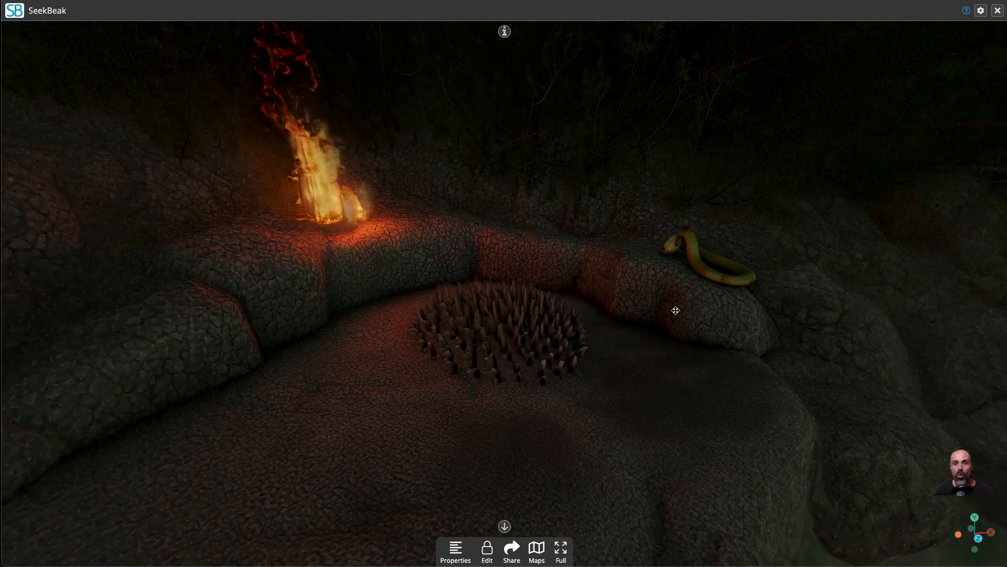
left_click_drag(657, 370, 678, 397)
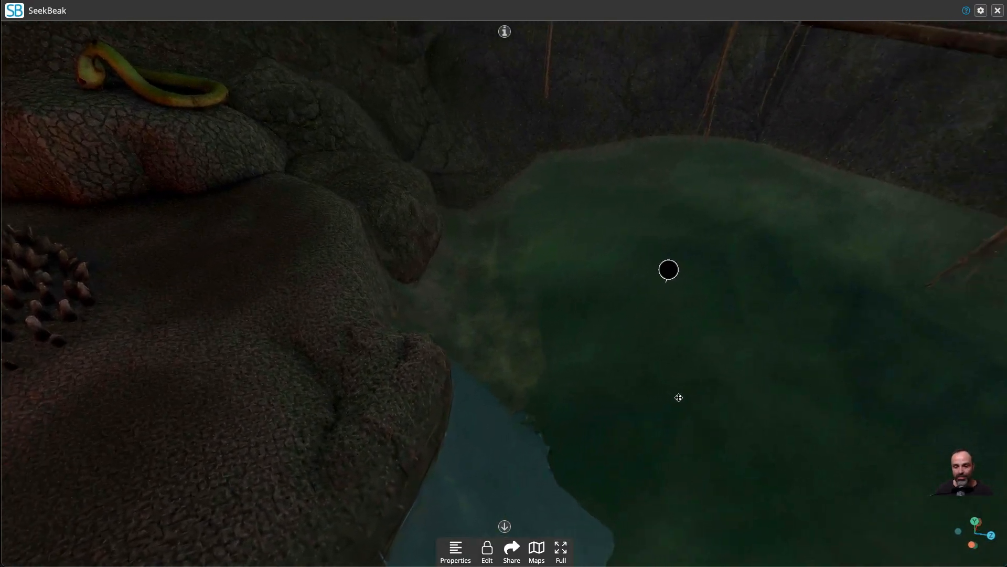
left_click(642, 265)
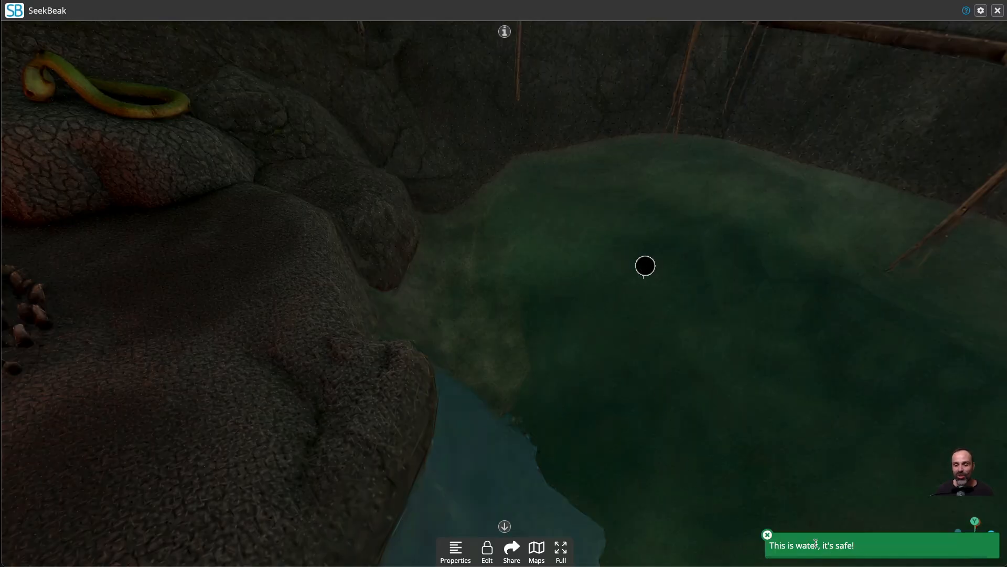
left_click(648, 265)
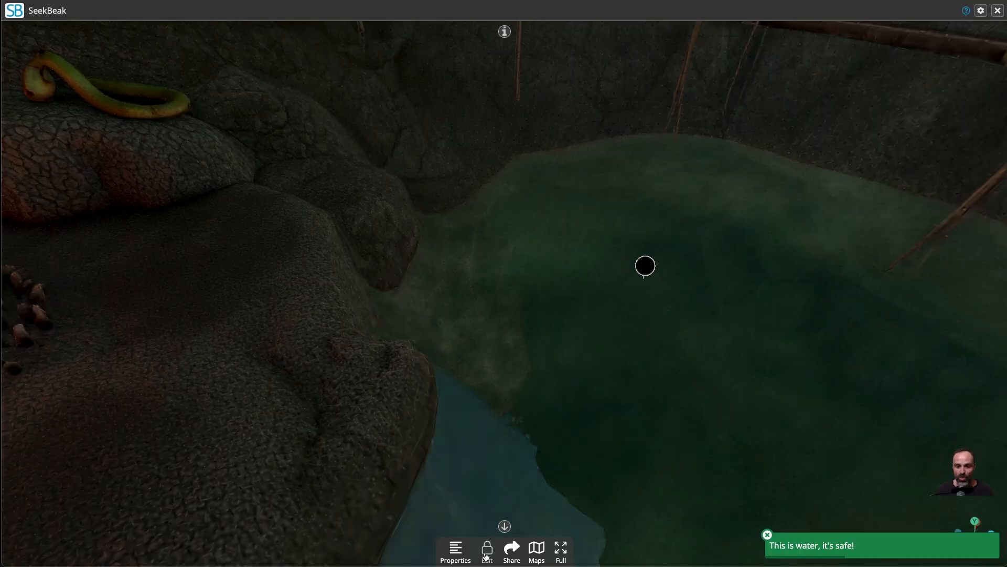
Return to edit mode and review the Water hotspot's on-click Show Notification action and its message.
left_click(486, 555)
left_click(645, 265)
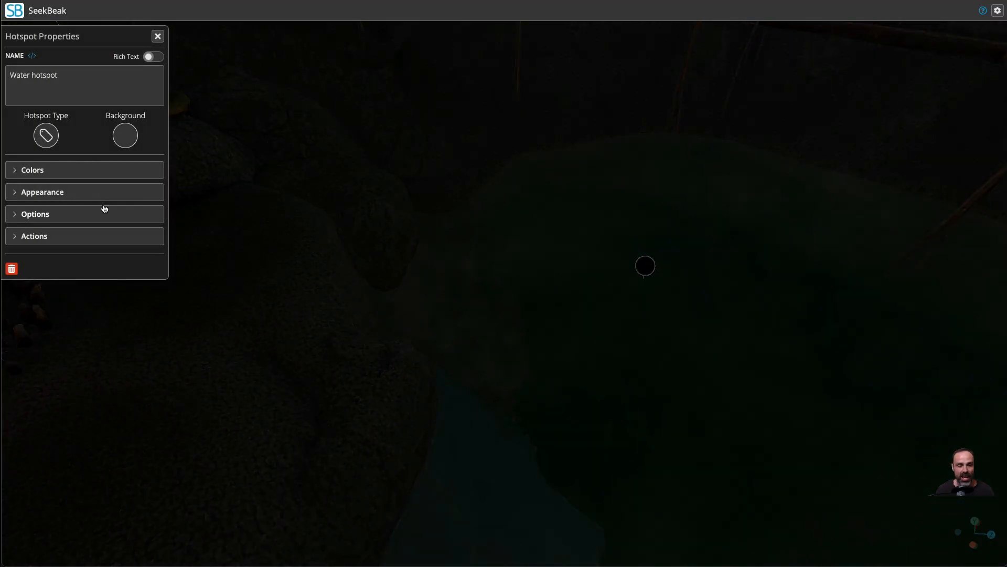
left_click(66, 235)
left_click(70, 276)
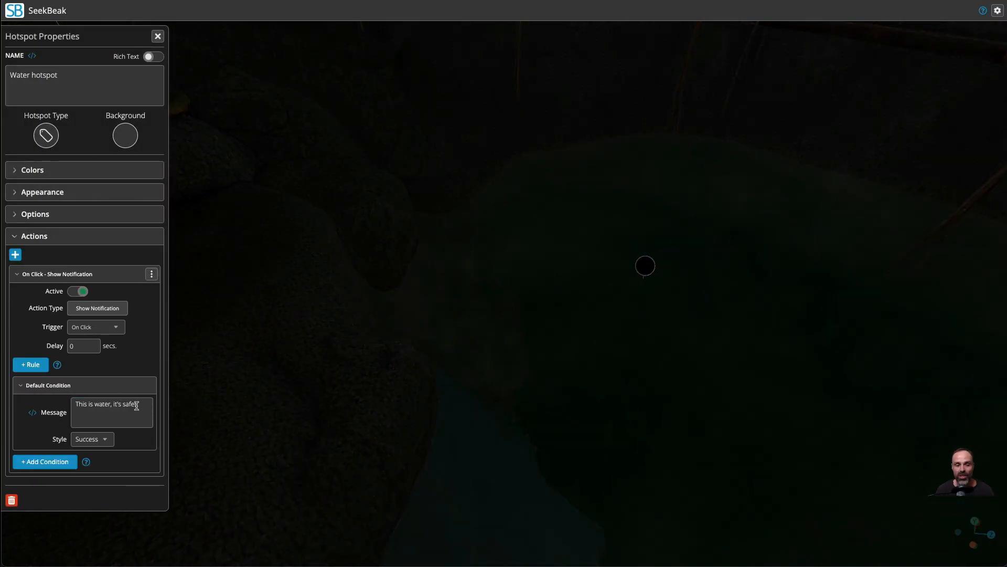
left_click_drag(136, 406, 62, 400)
left_click(47, 396)
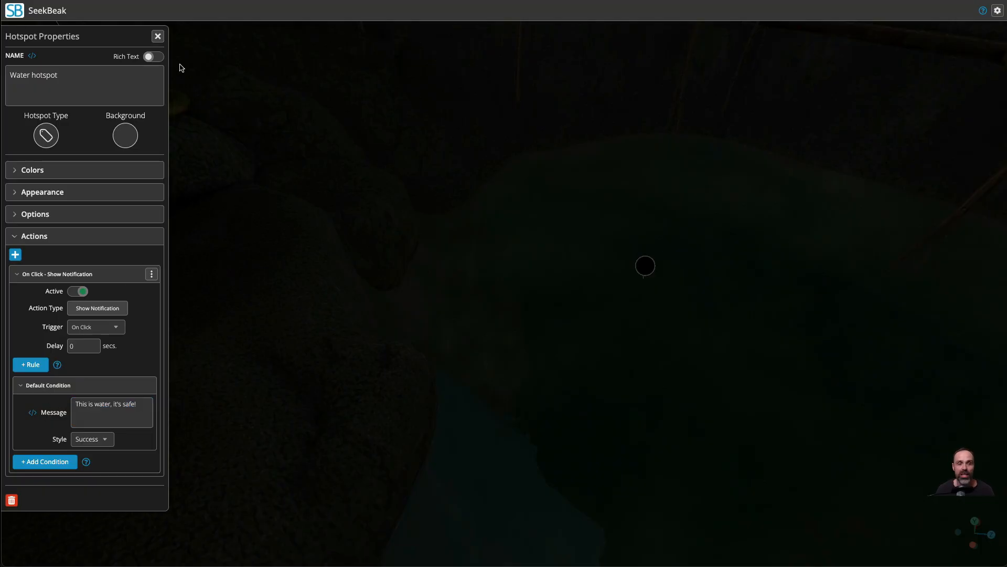
left_click(158, 38)
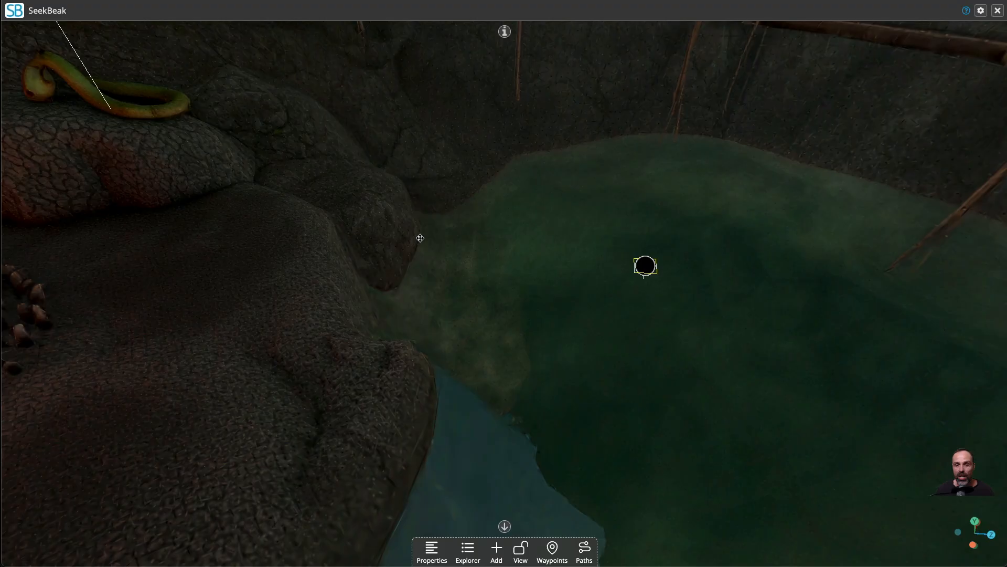
left_click_drag(420, 234, 565, 237)
left_click_drag(241, 181, 556, 181)
left_click_drag(316, 157, 477, 488)
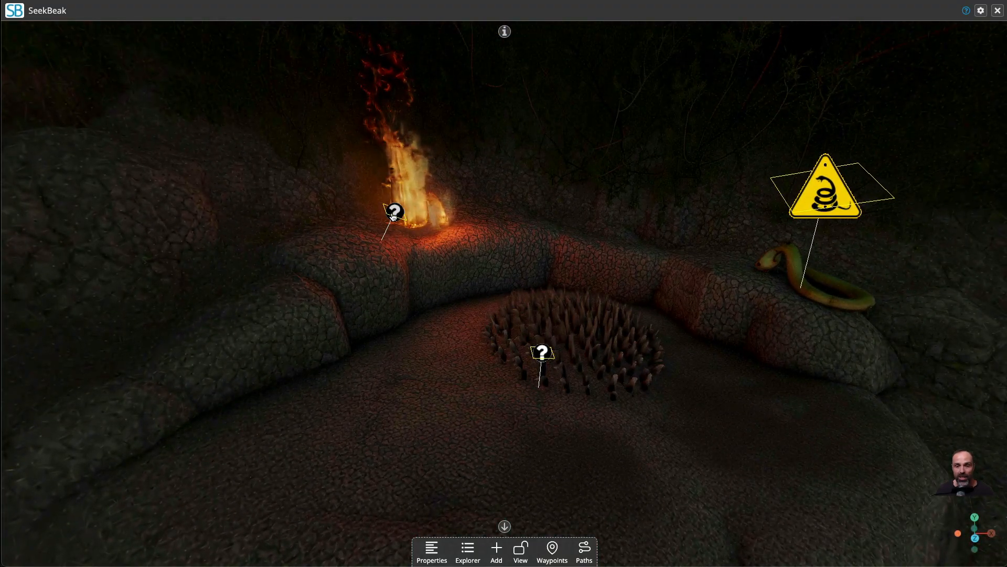
left_click(468, 549)
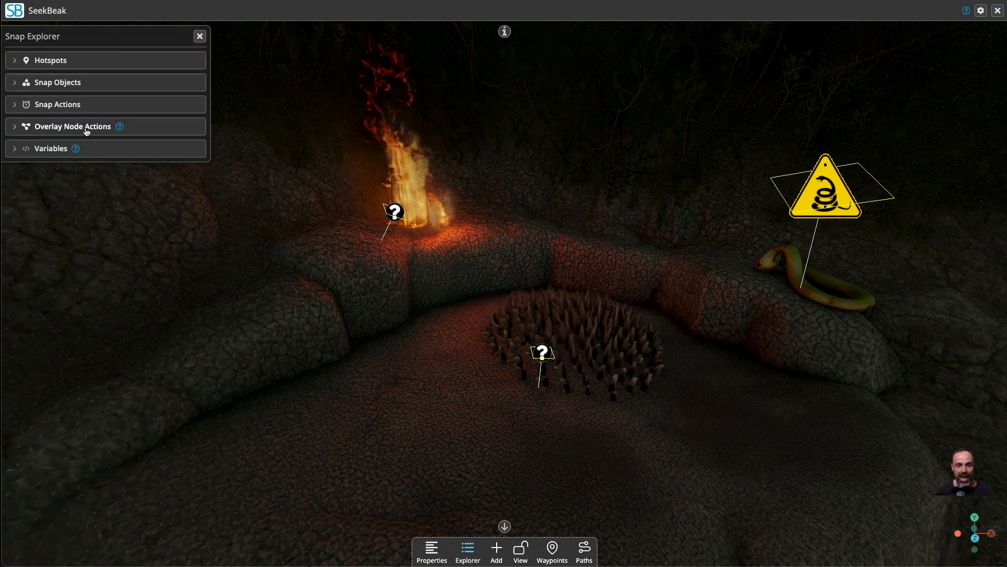
Close the snap and open the node layers of Danger Overlay.
left_click(997, 11)
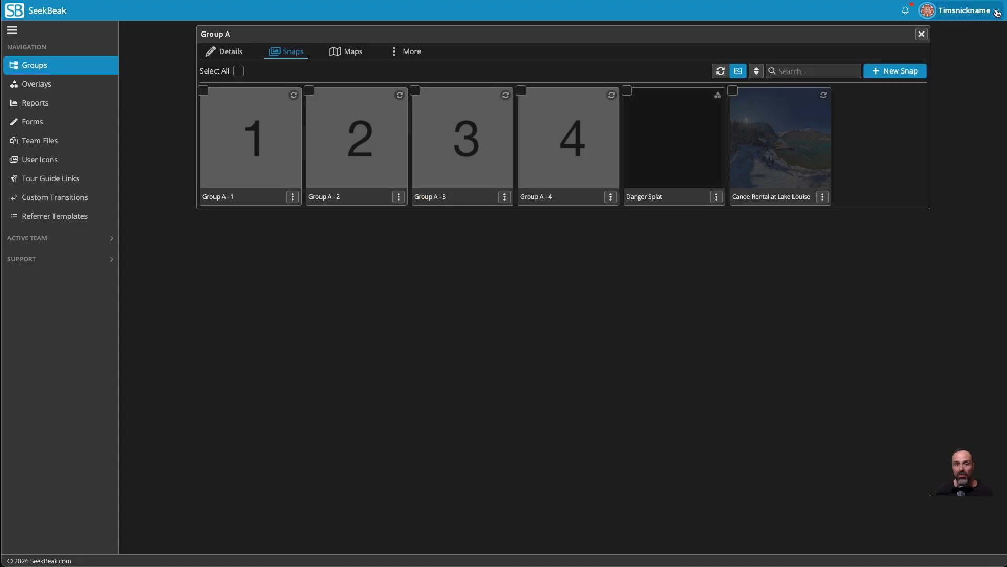
left_click(36, 84)
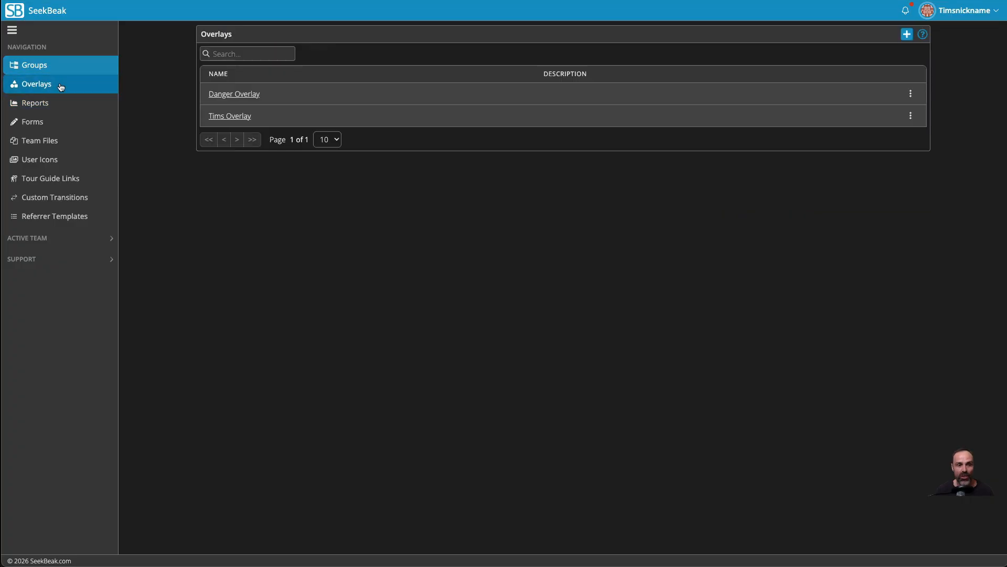
left_click(222, 94)
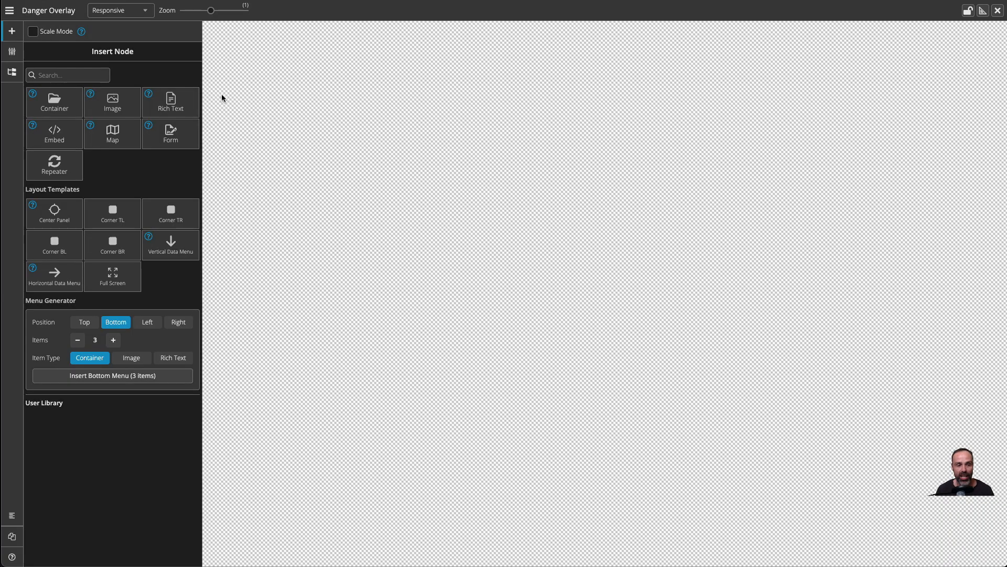
left_click(11, 72)
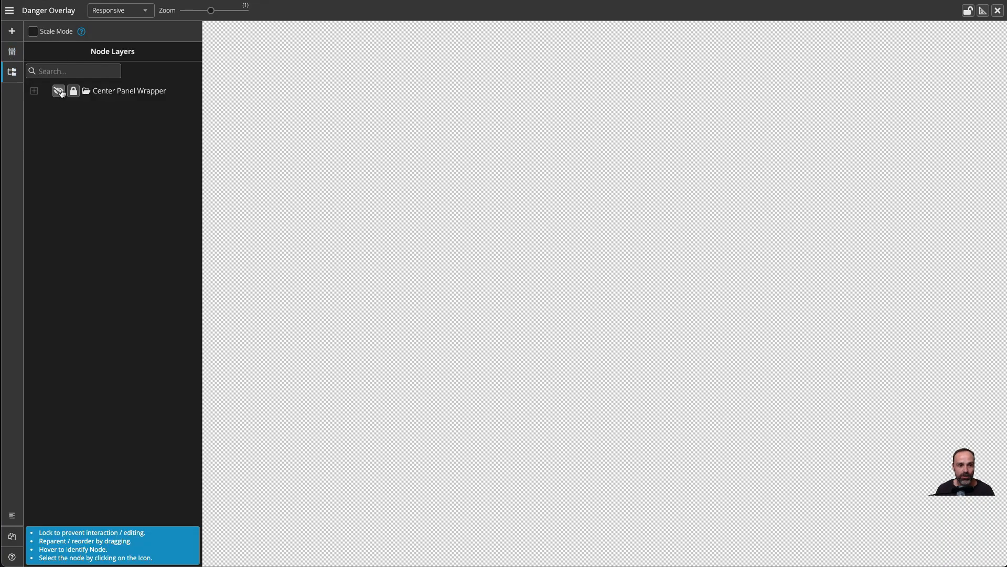
Show the Center Panel Wrapper to preview its panel, unlock the node and hide it again.
left_click(61, 92)
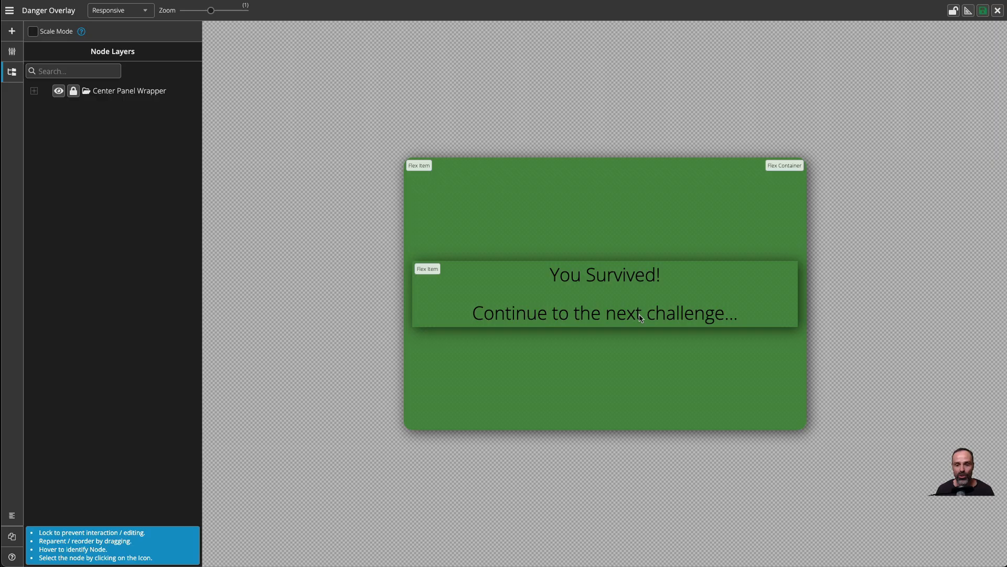
left_click(74, 92)
left_click(59, 91)
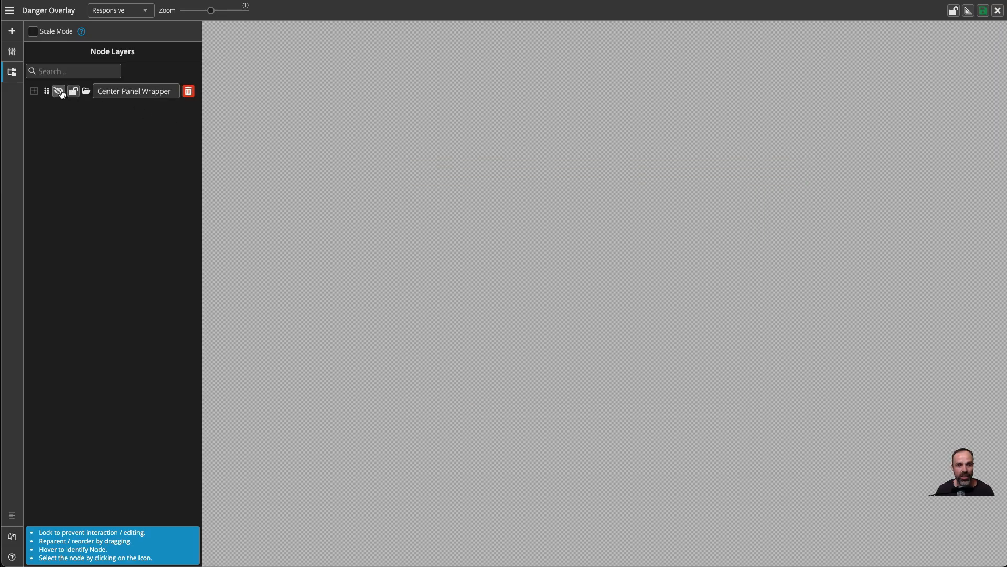
Close Danger Overlay and return to the list of groups.
left_click(997, 11)
left_click(603, 93)
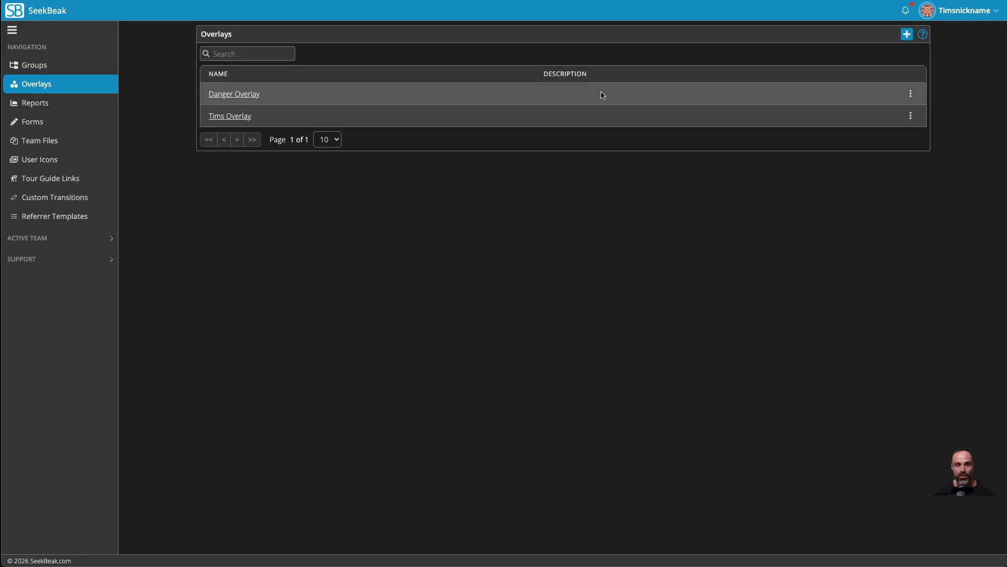
left_click(52, 65)
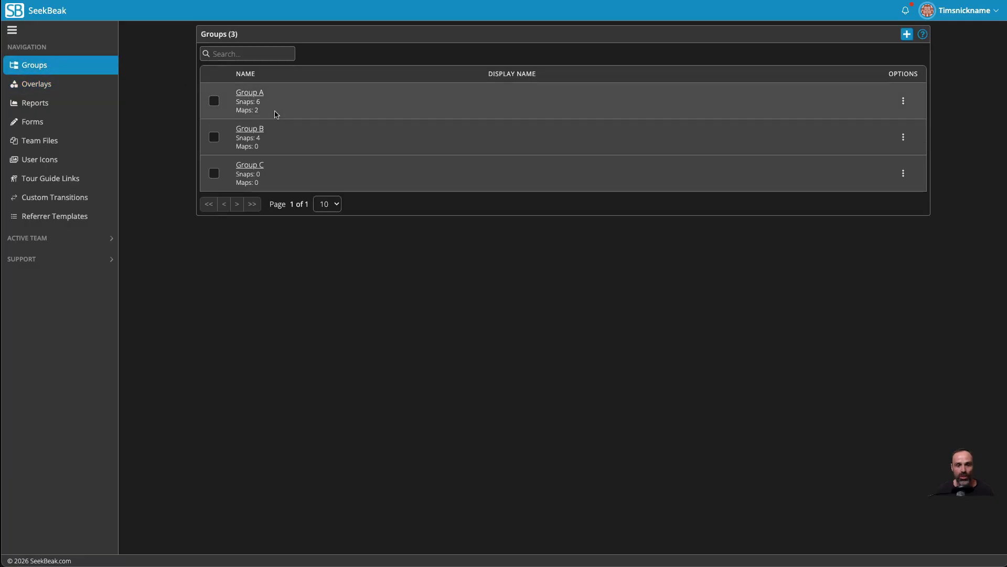
Open the Danger Splat snap from Group A in edit mode and select Center Panel Wrapper under its overlay node actions.
left_click(241, 93)
left_click(651, 152)
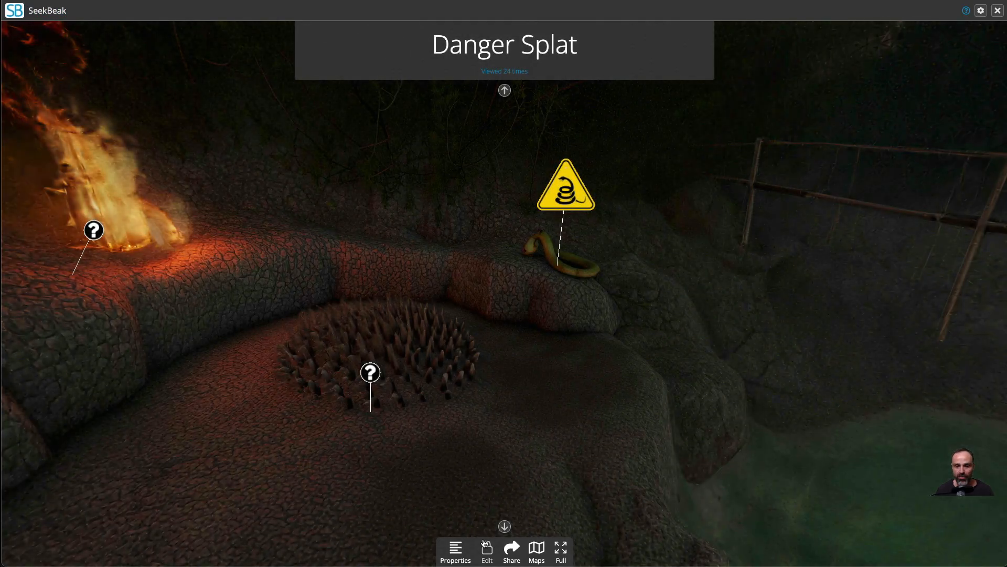
left_click(487, 548)
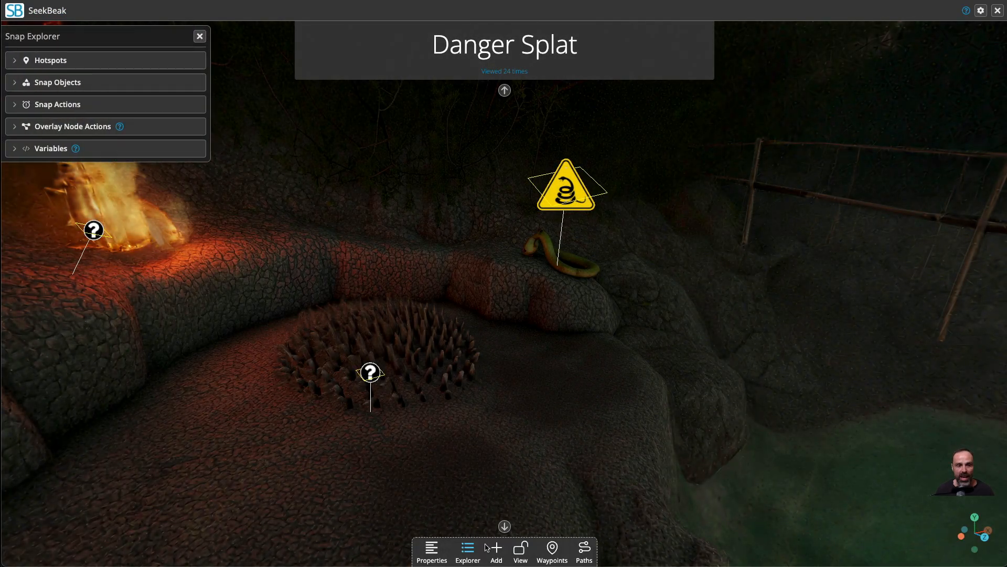
left_click(79, 129)
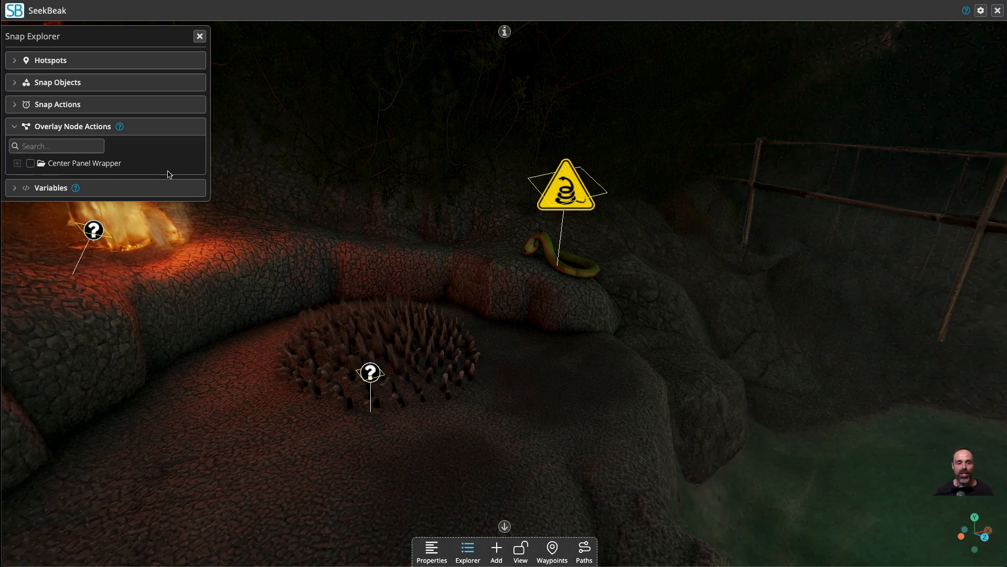
left_click(16, 163)
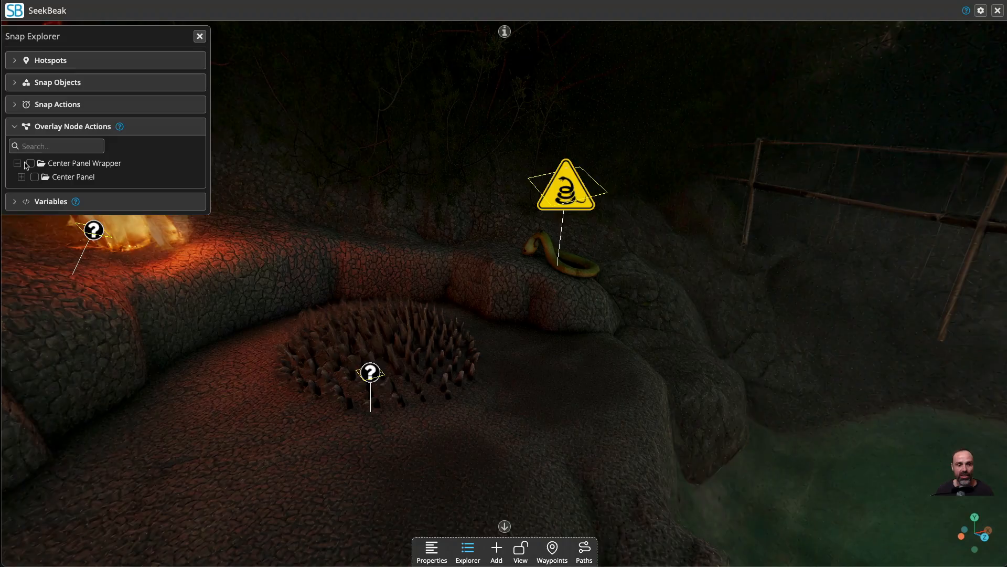
left_click(28, 165)
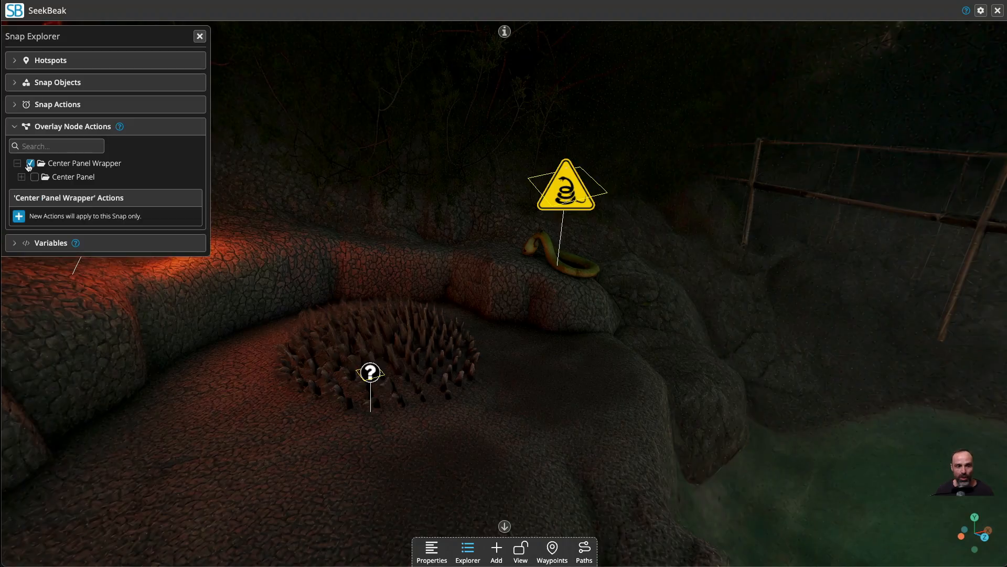
Add an Overlay Node Visibility action to Center Panel Wrapper with visibility Show and Center Panel Wrapper as the target node.
left_click(19, 216)
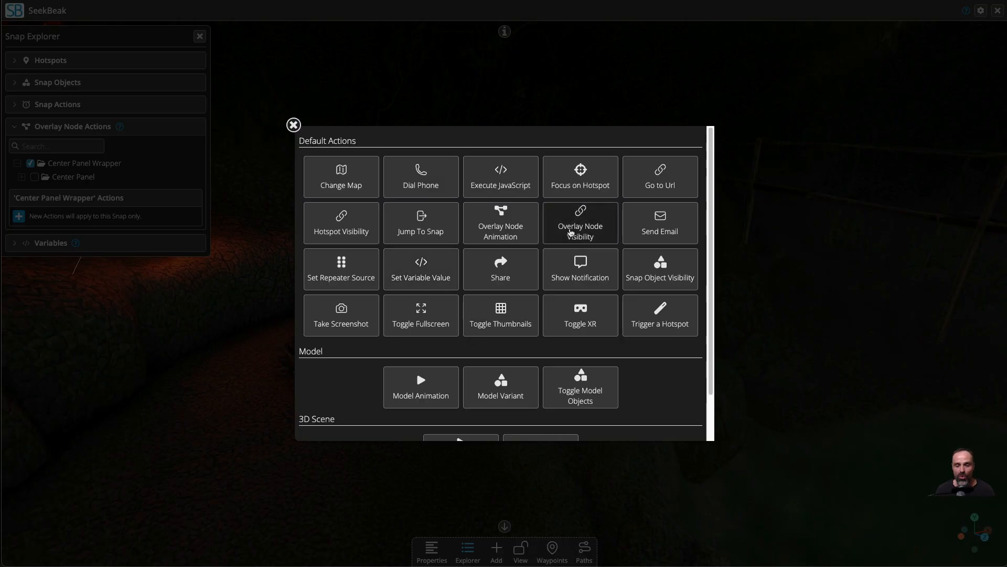
left_click(579, 212)
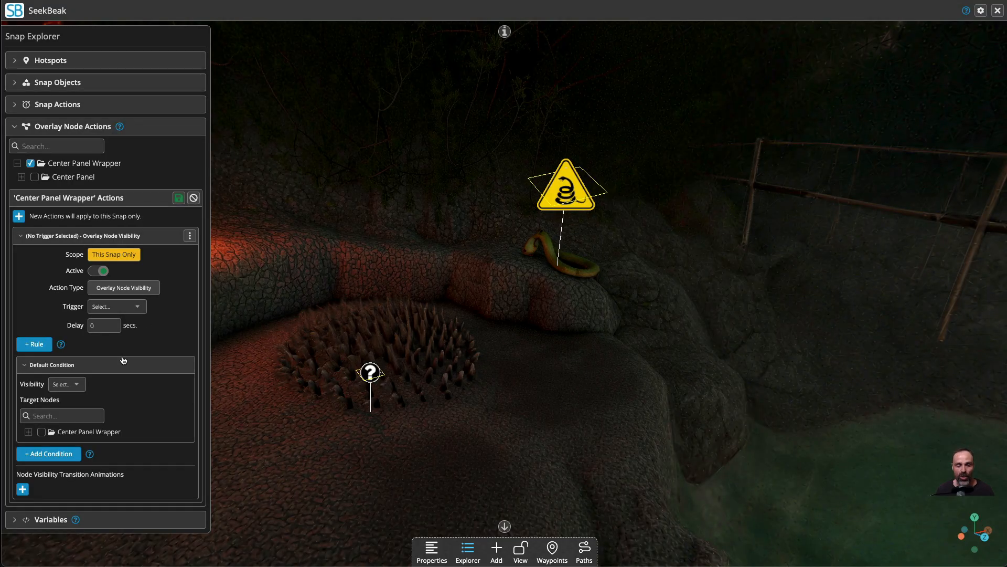
left_click(42, 431)
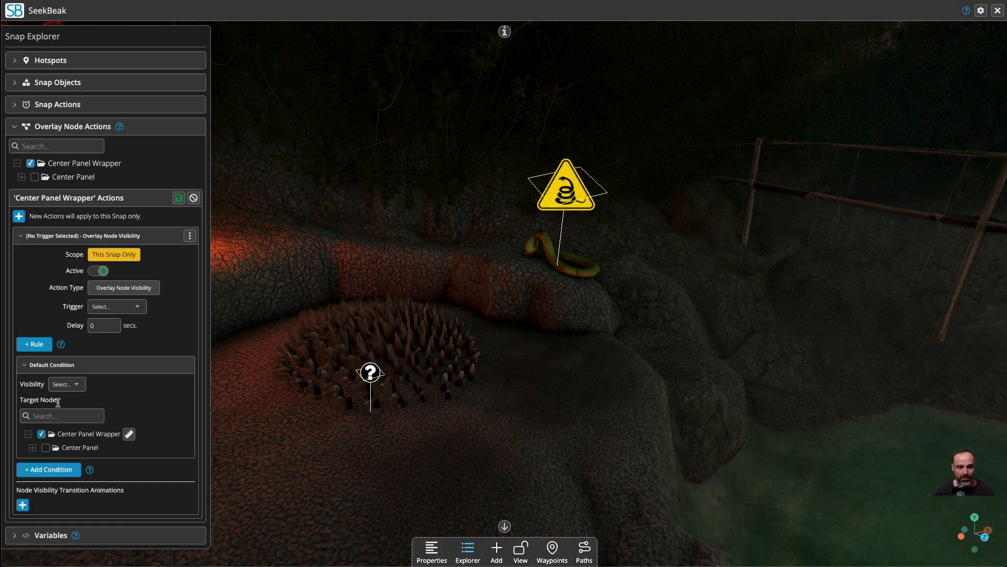
left_click(67, 384)
left_click(62, 394)
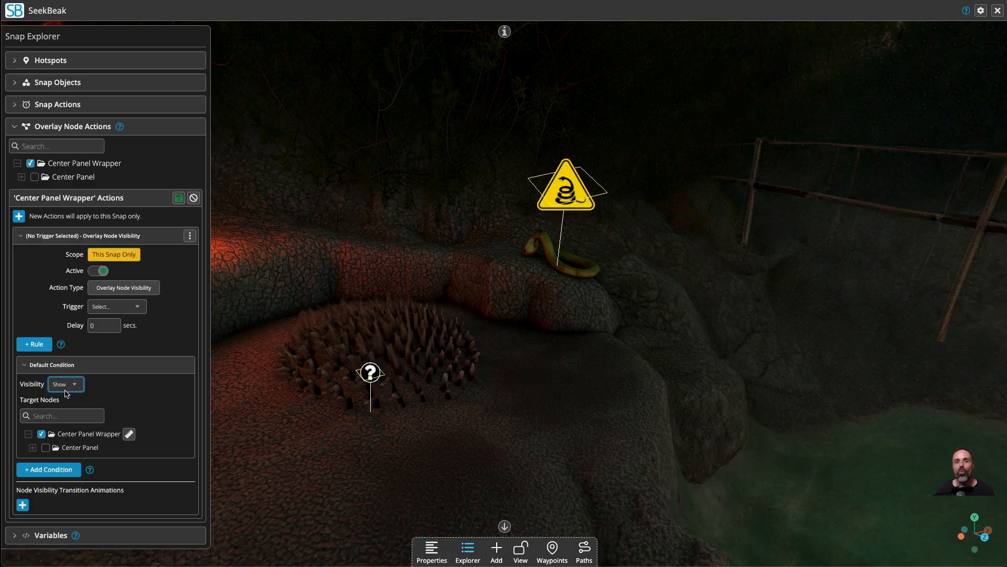
Set the visibility action's trigger to Variable Change and save the action.
left_click(114, 307)
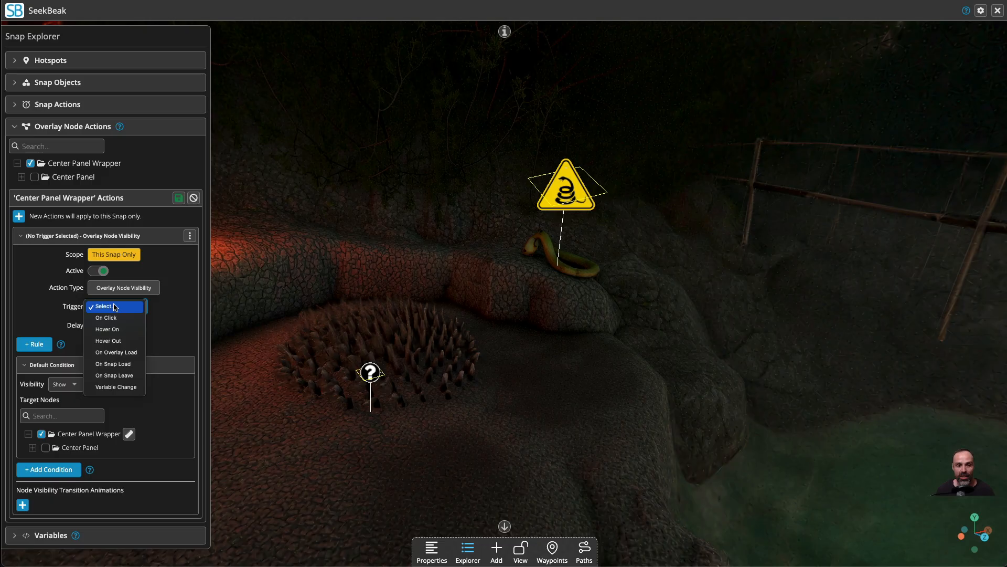
left_click(128, 390)
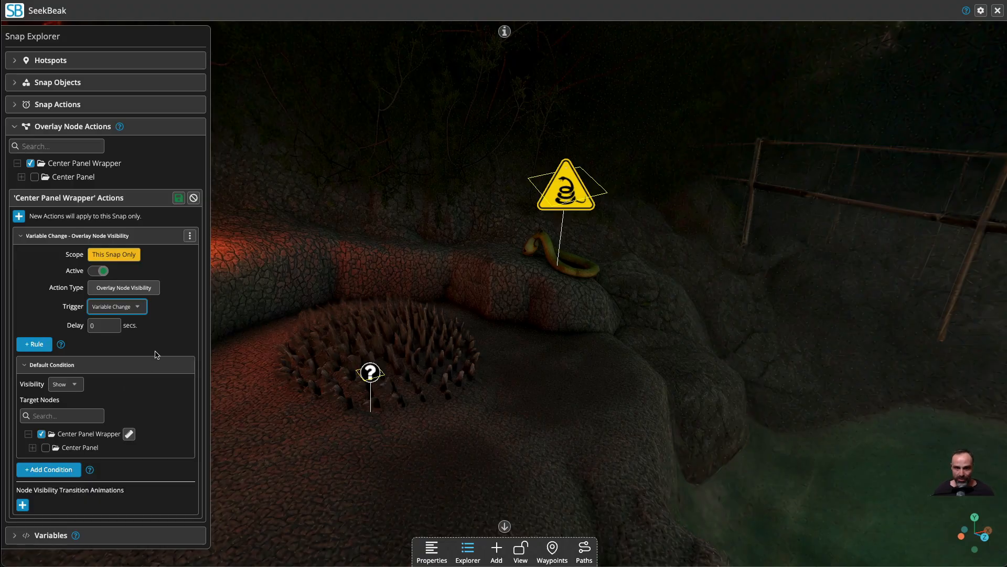
left_click(179, 197)
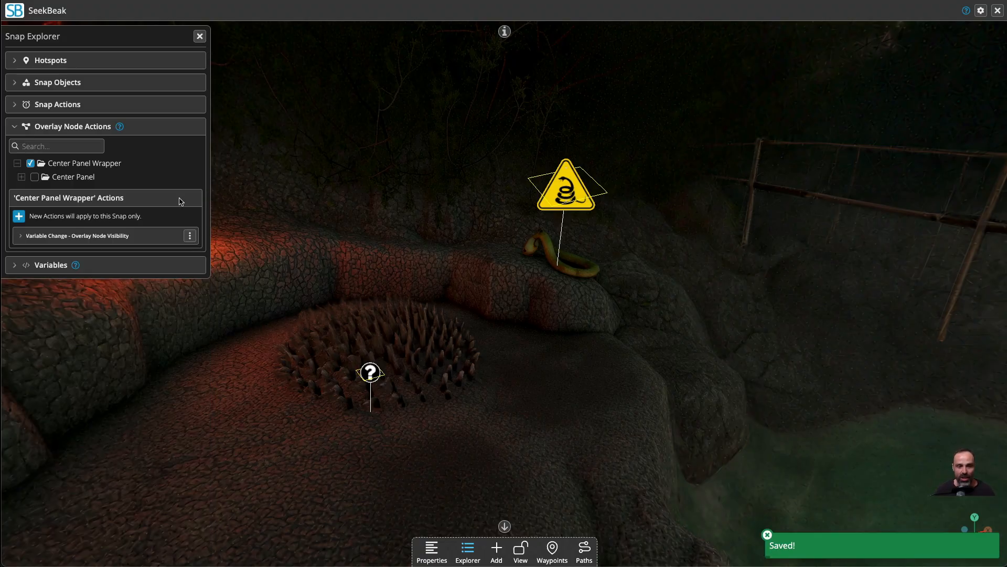
Test the panel's visibility action by triggering the spike hotspot in view mode, and reload the snap.
left_click(200, 36)
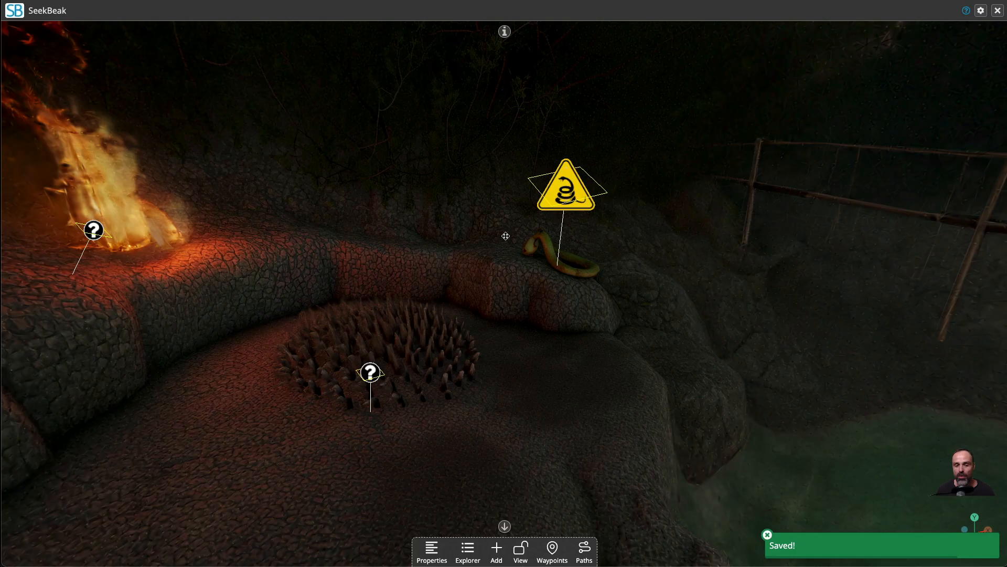
left_click(520, 548)
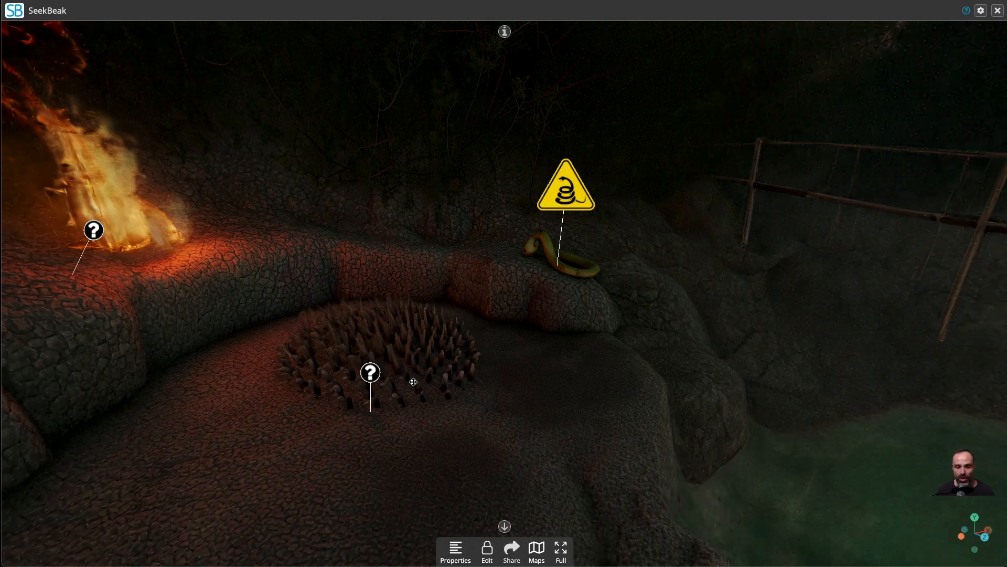
left_click(371, 371)
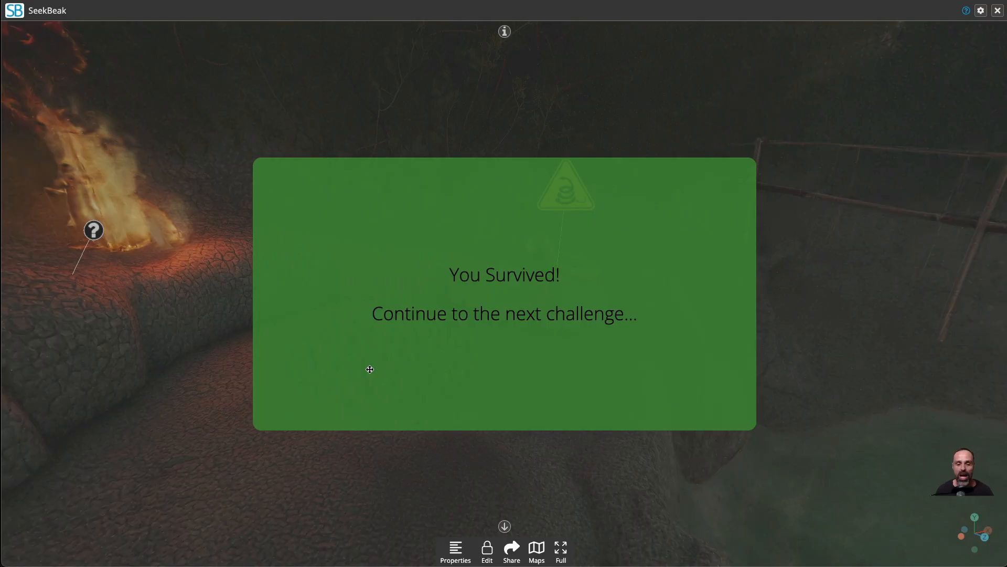
left_click(487, 547)
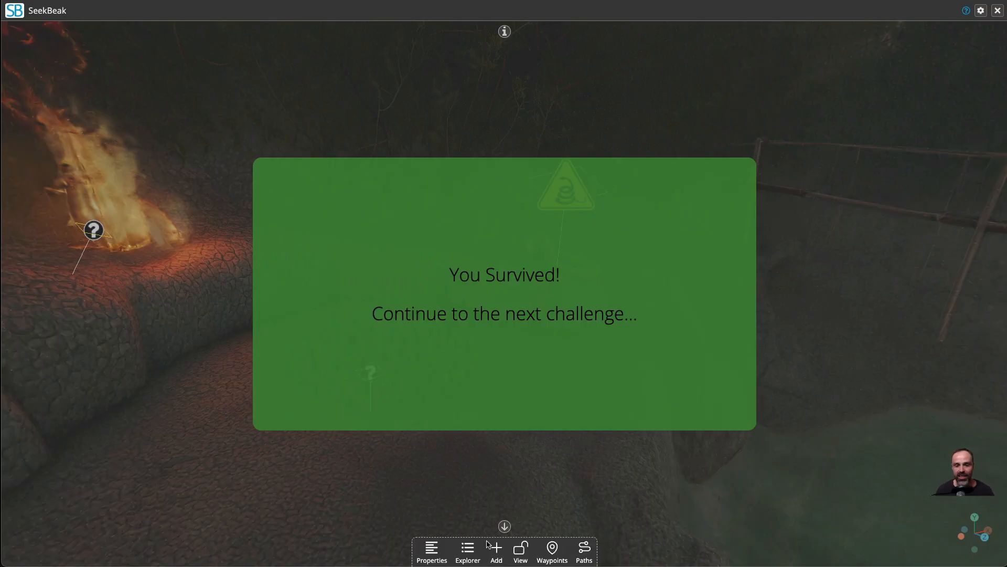
key("super+r")
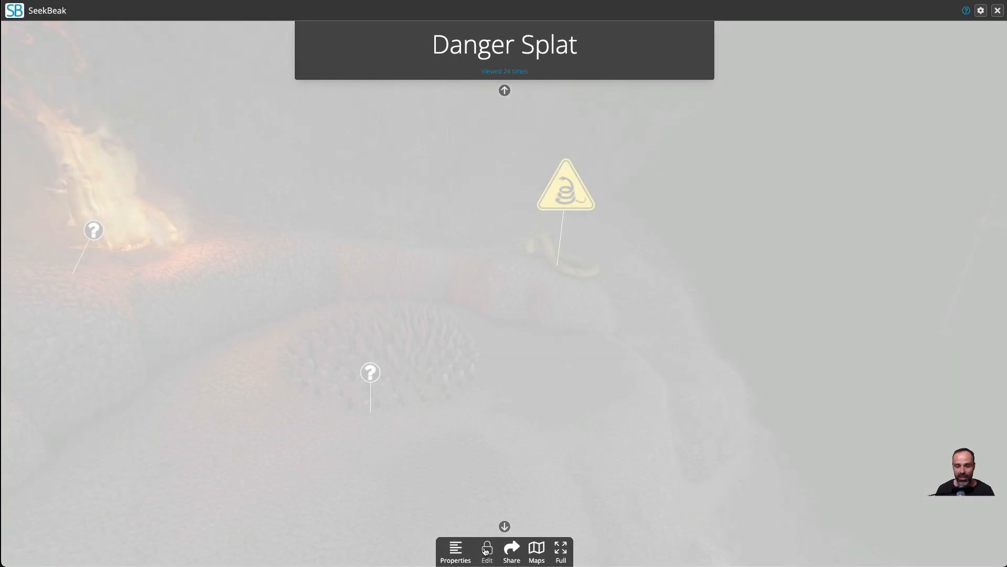
Reopen Center Panel Wrapper's Variable Change visibility action in edit mode and add a rule to it.
left_click(486, 548)
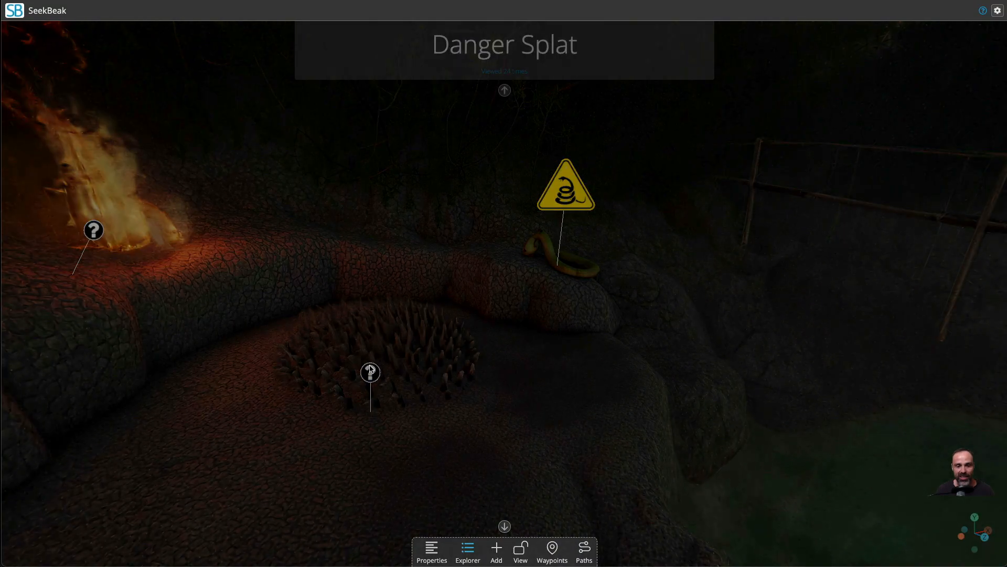
left_click(370, 370)
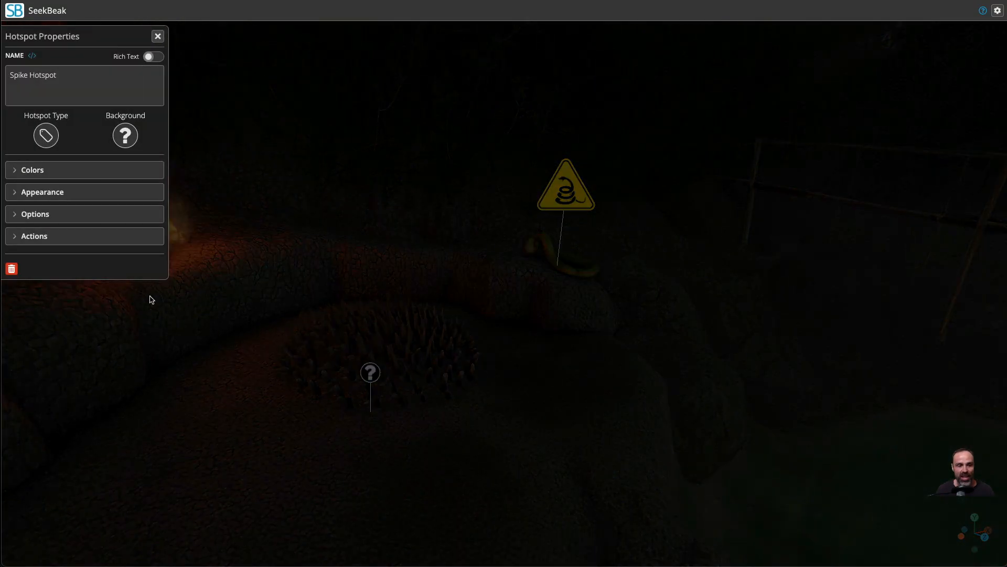
left_click(157, 36)
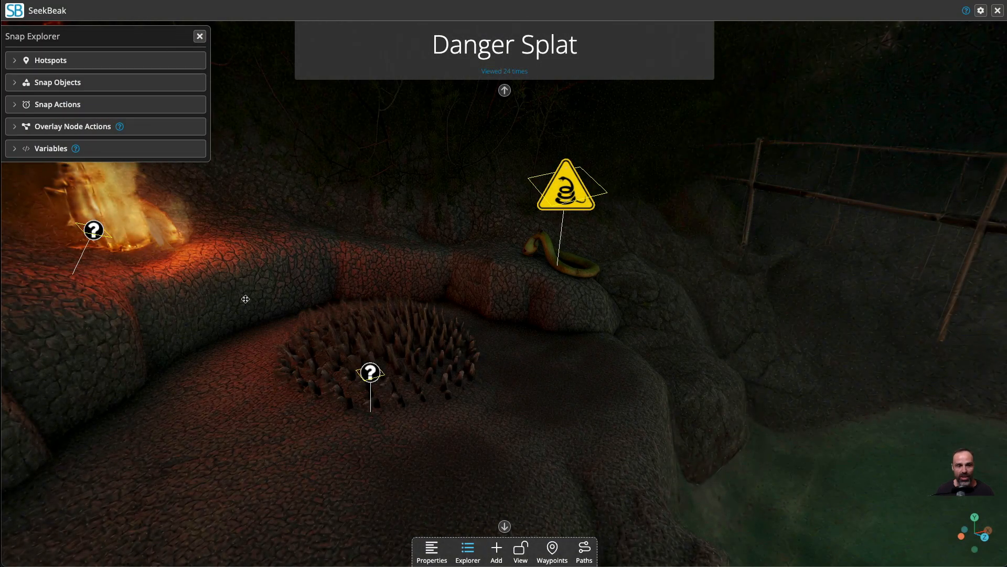
left_click(63, 126)
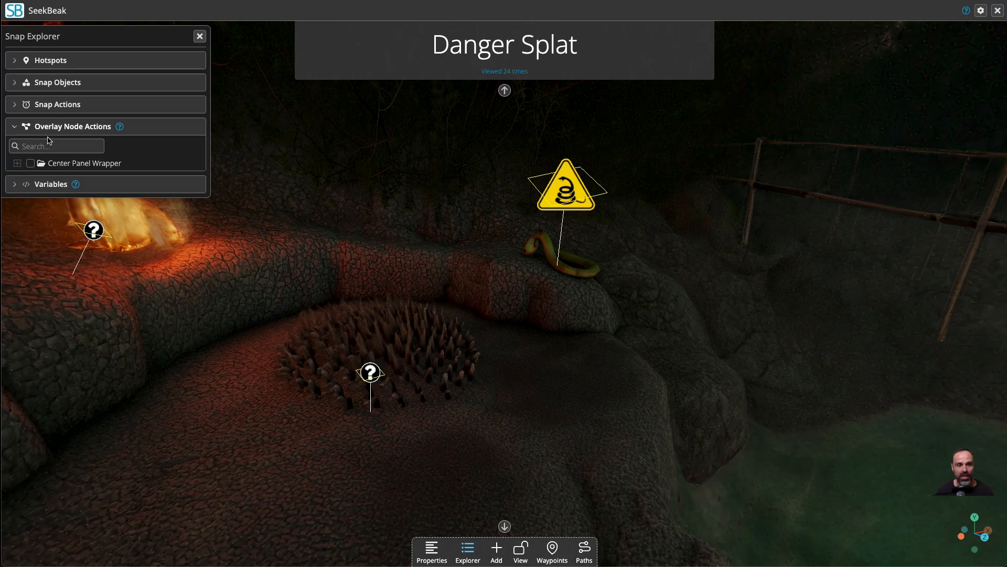
left_click(31, 163)
left_click(42, 239)
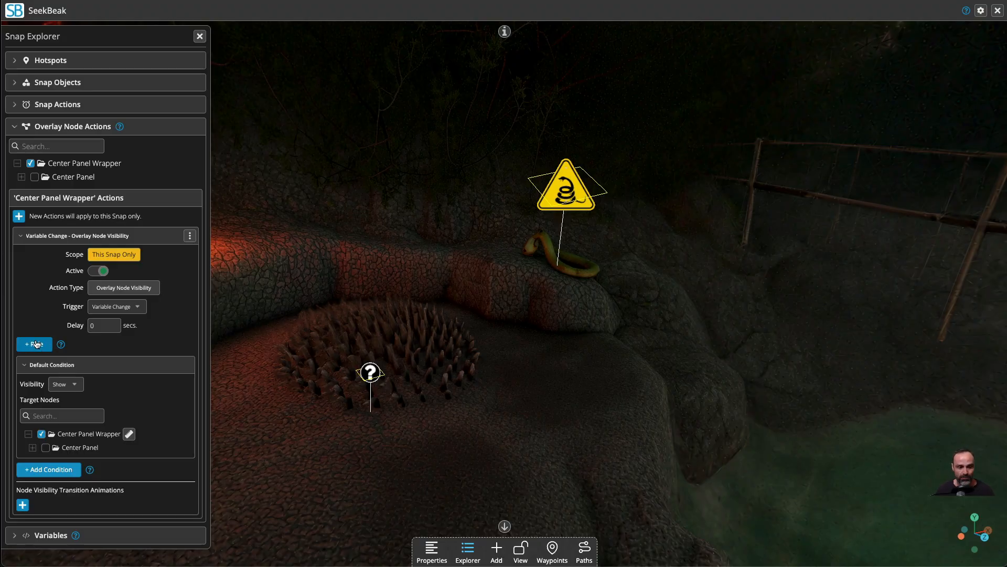
mouse_move(61, 345)
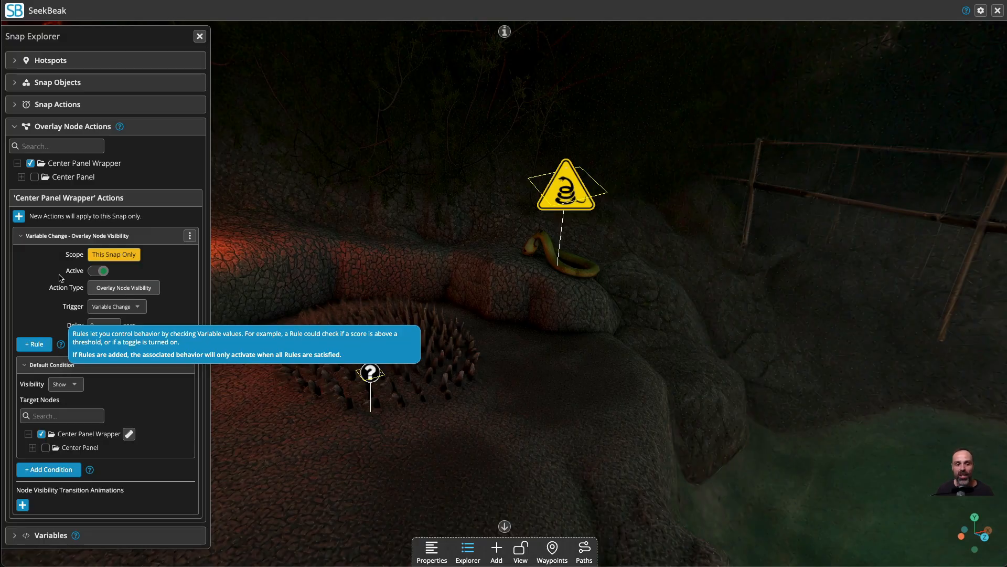
left_click(33, 344)
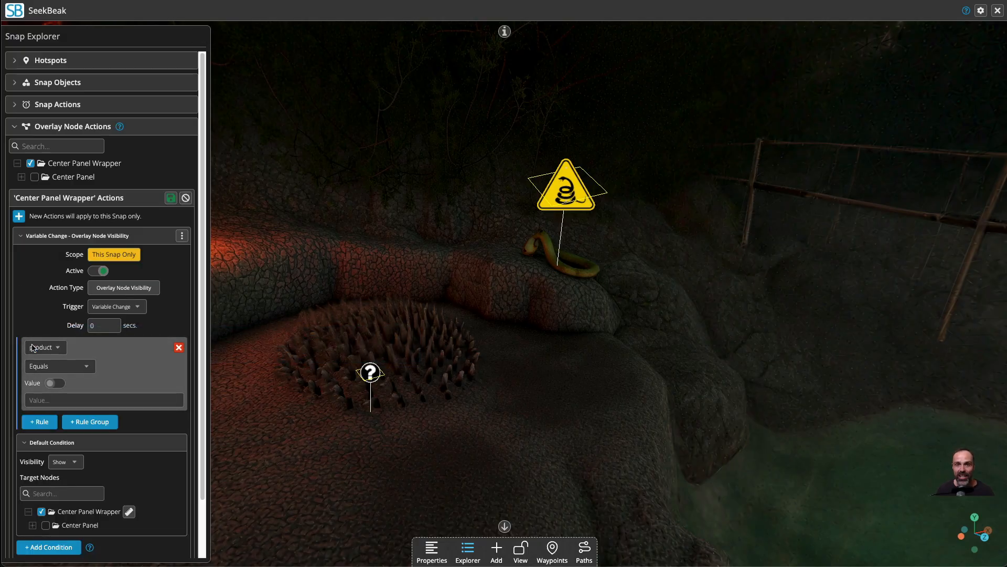
Try out a second rule and a two-rule group set to Match Any (Or), and remove both again.
left_click(39, 421)
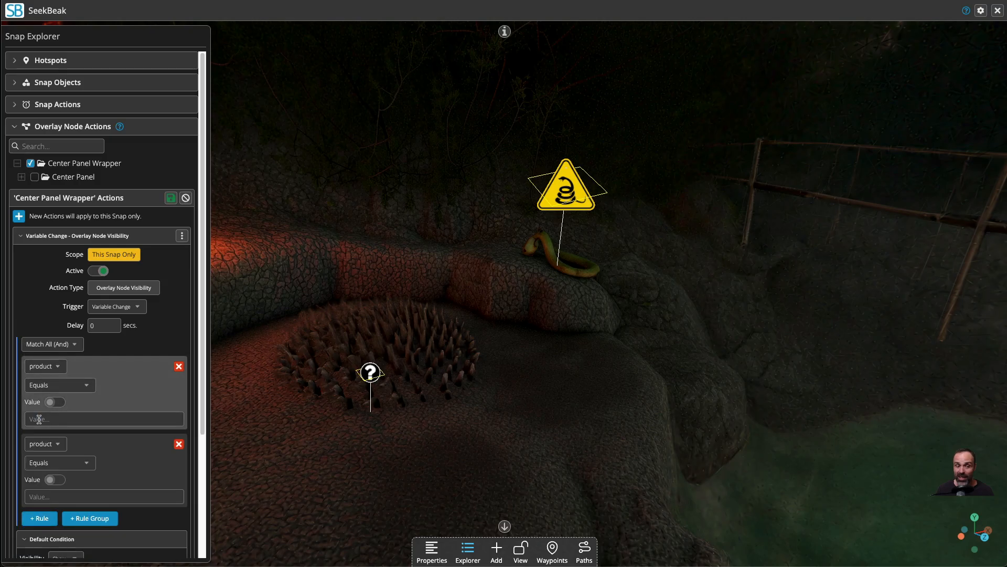
left_click(90, 518)
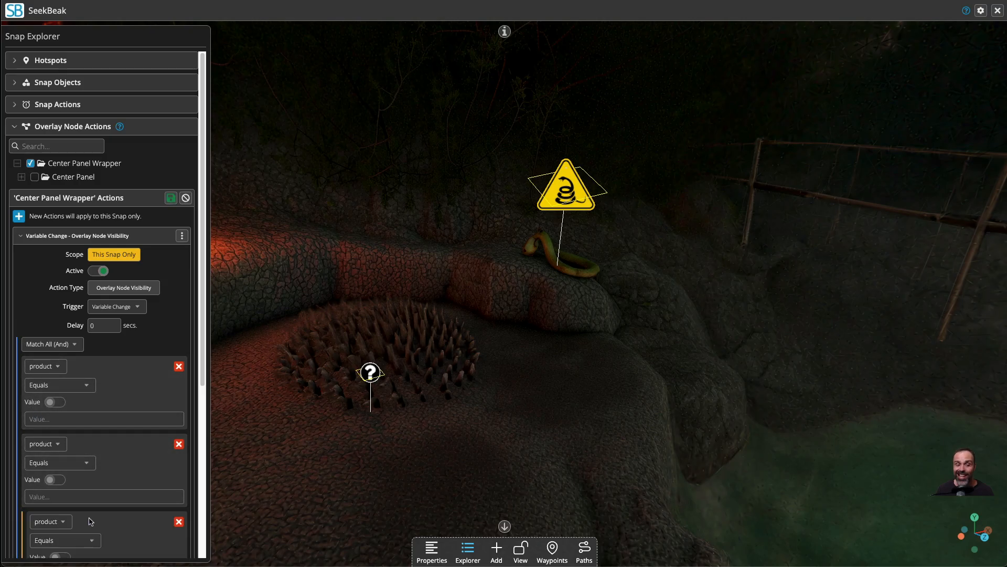
scroll(103, 491, "down", 5)
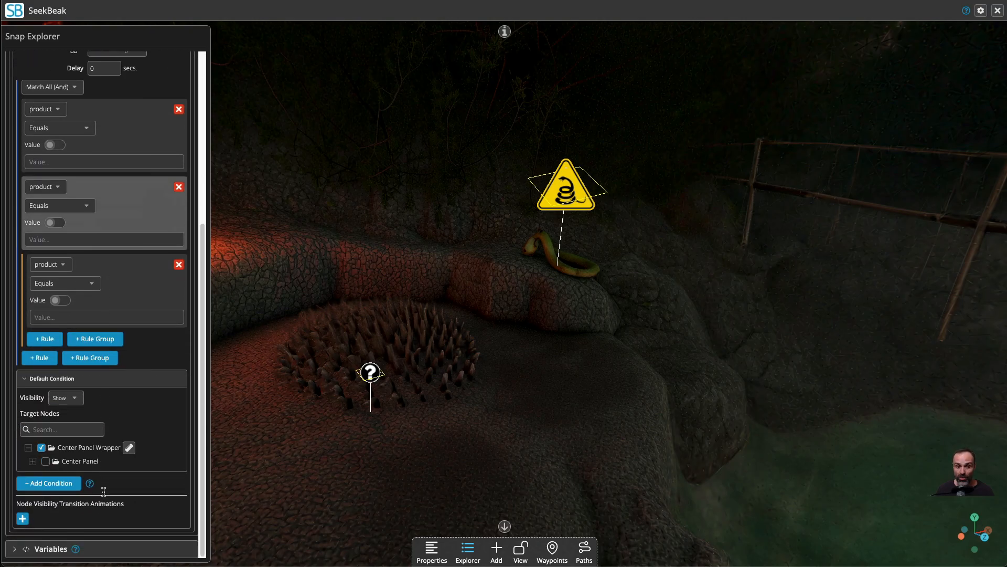
left_click(44, 338)
left_click(62, 259)
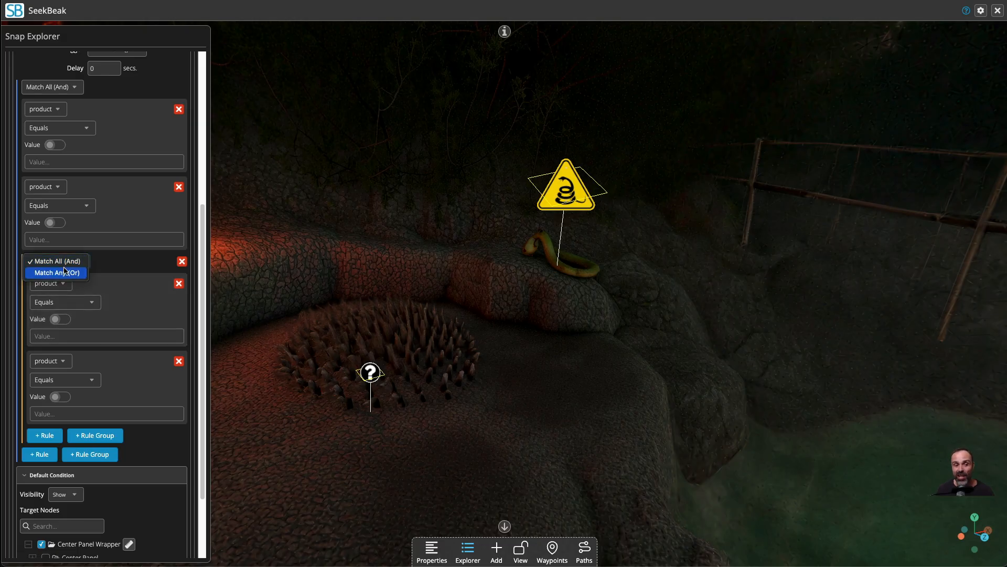
left_click(65, 272)
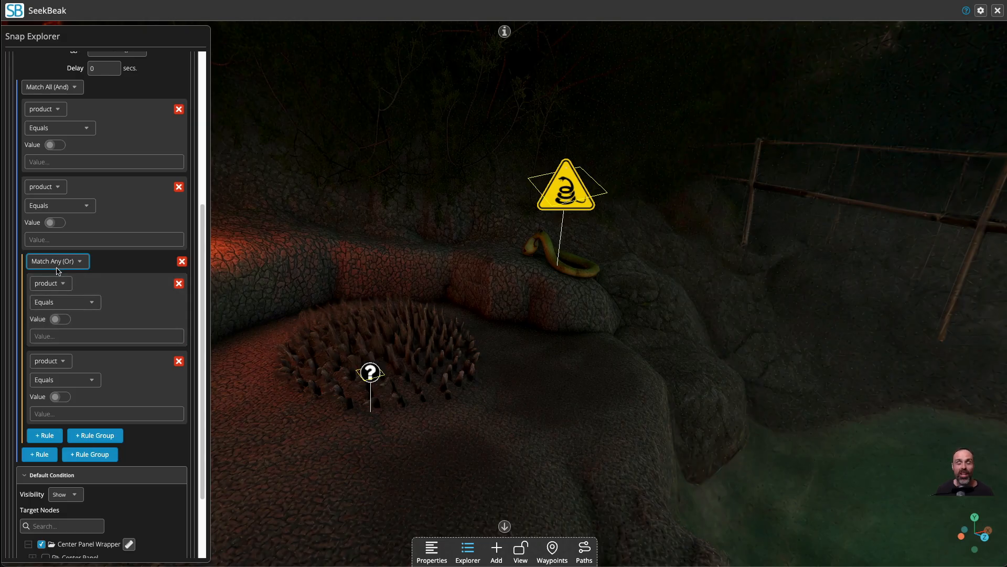
left_click(182, 262)
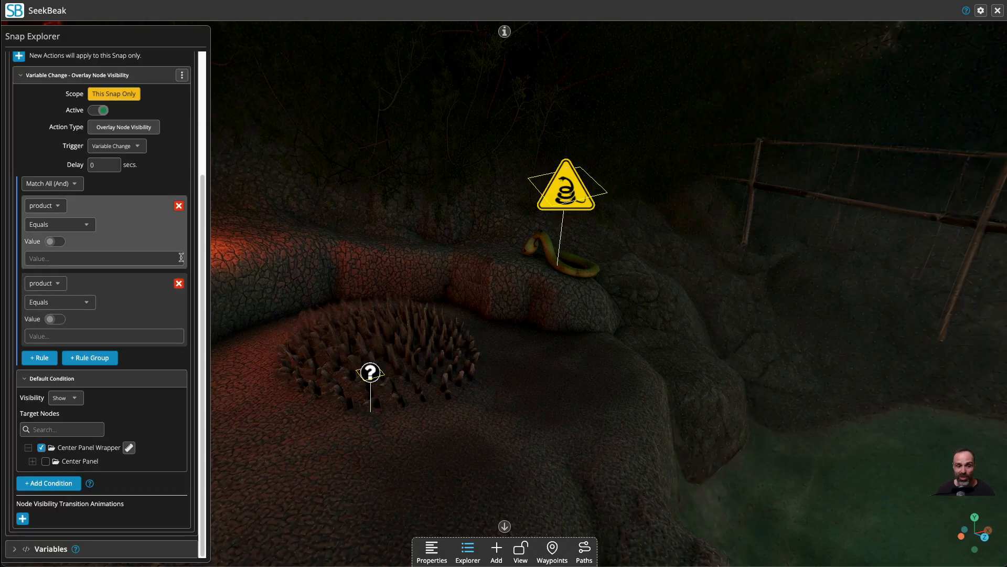
left_click(179, 283)
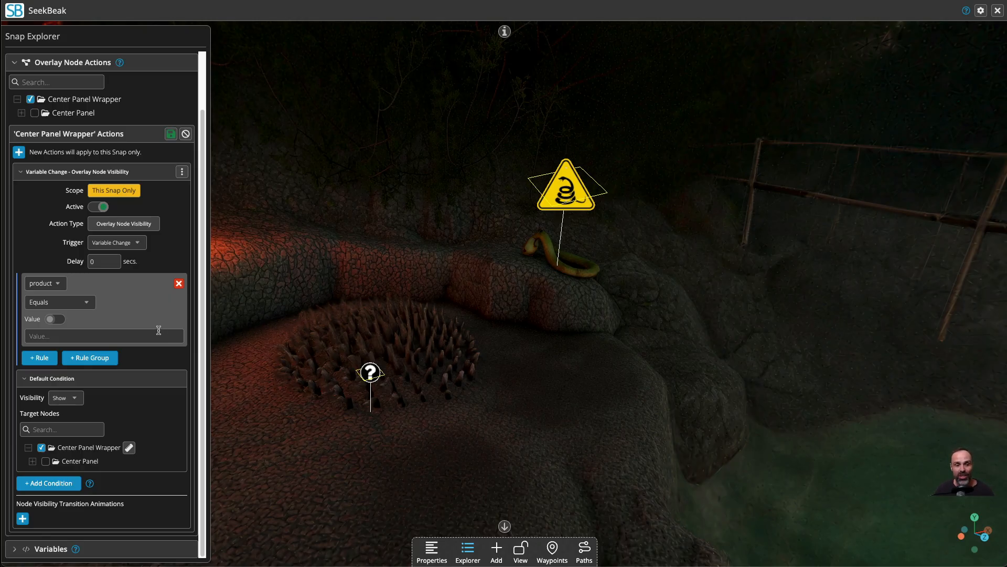
Set the remaining rule to score Greater Than or Equal 3 and save the action.
left_click(45, 286)
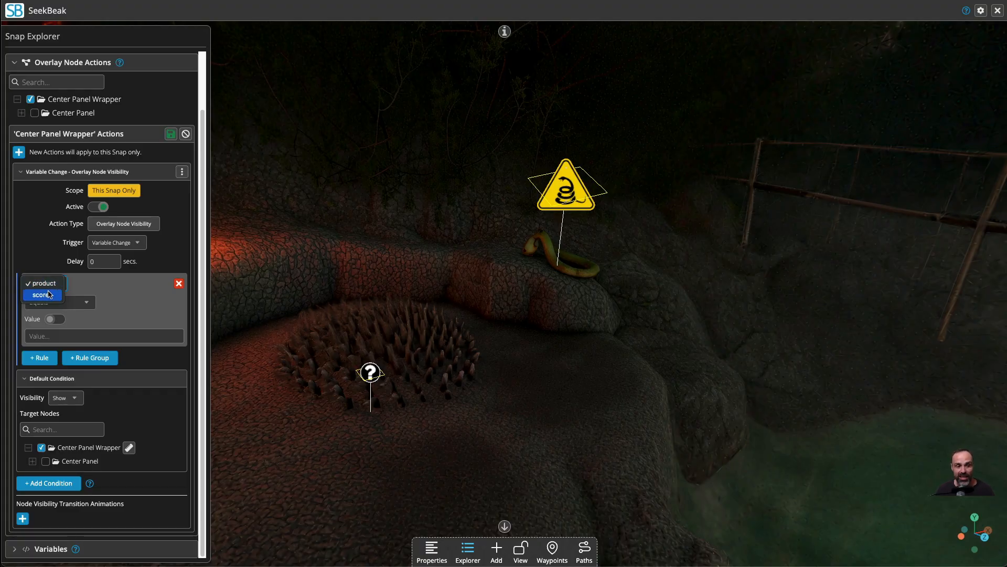
left_click(48, 293)
left_click(49, 302)
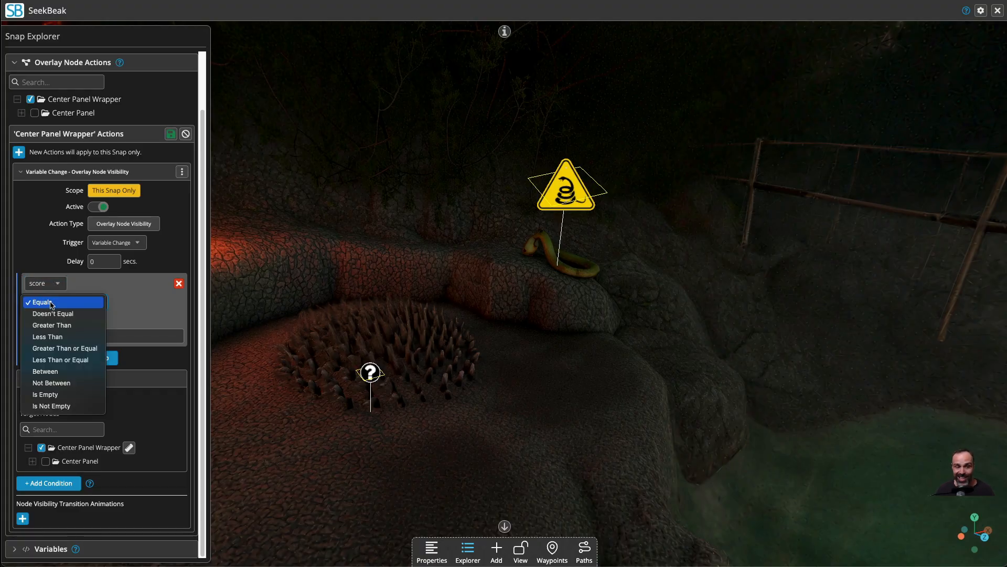
left_click(61, 347)
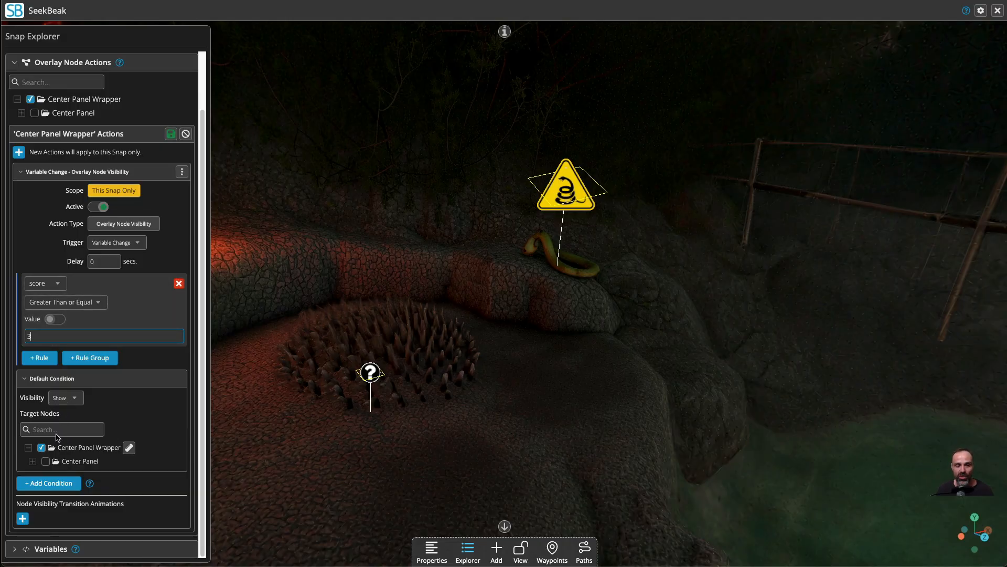
scroll(41, 356, "up", 2)
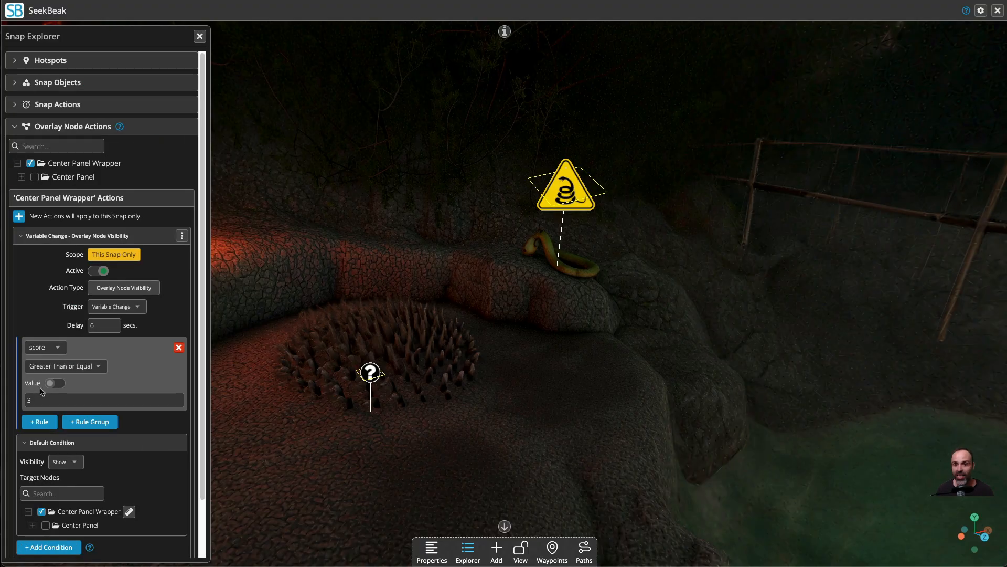
Close the Snap Explorer, open the camera paths list and check the options of Starting Path.
left_click(200, 36)
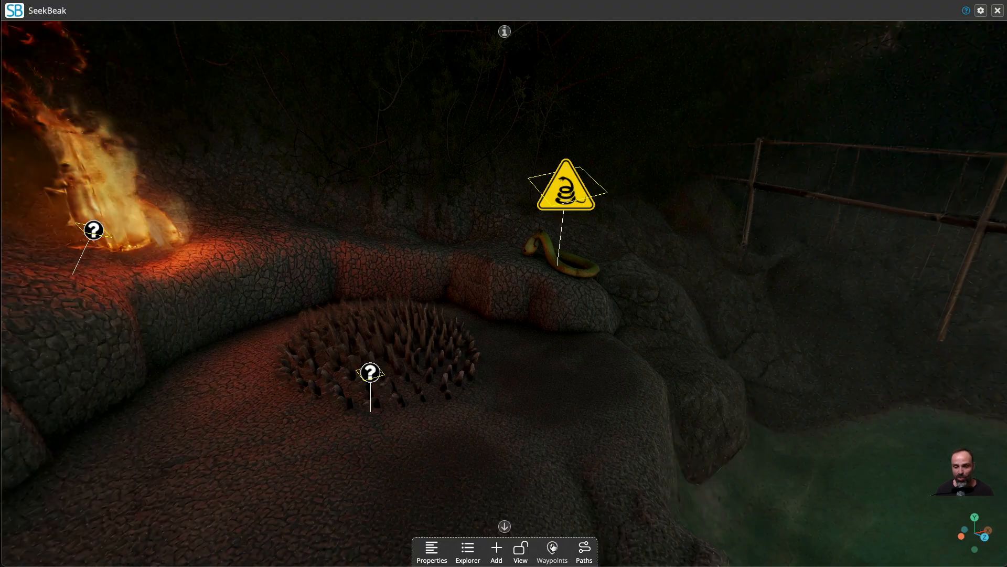
left_click(584, 550)
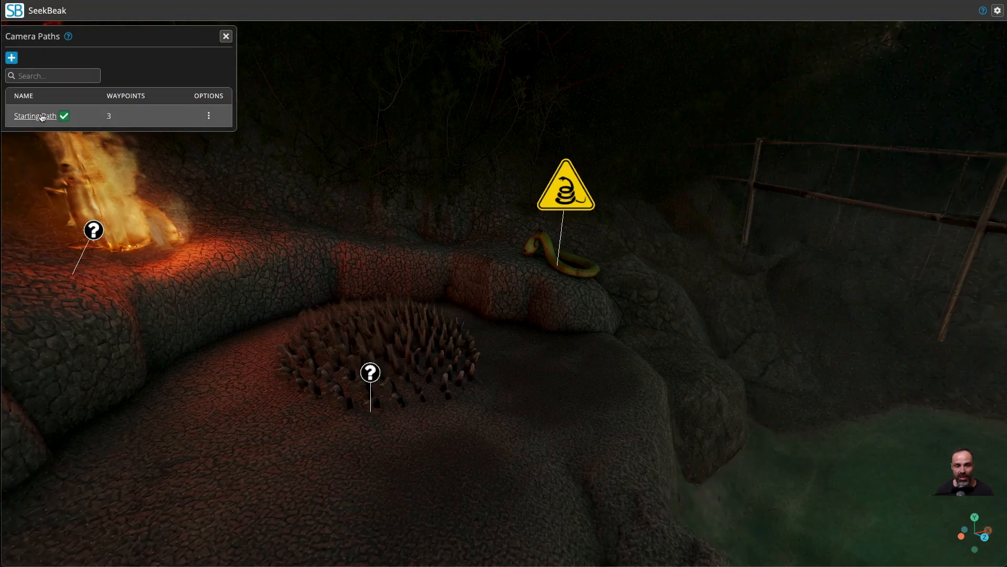
left_click(208, 116)
left_click(63, 98)
Test the challenge in view mode by triggering the snake, spike and fire danger hotspots one after another.
left_click(997, 16)
left_click(908, 27)
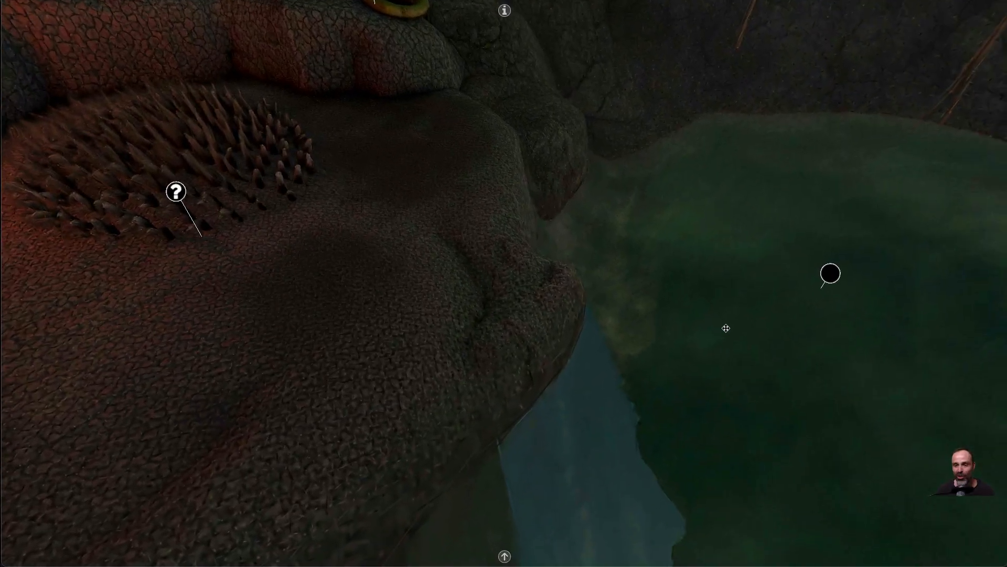
left_click(828, 272)
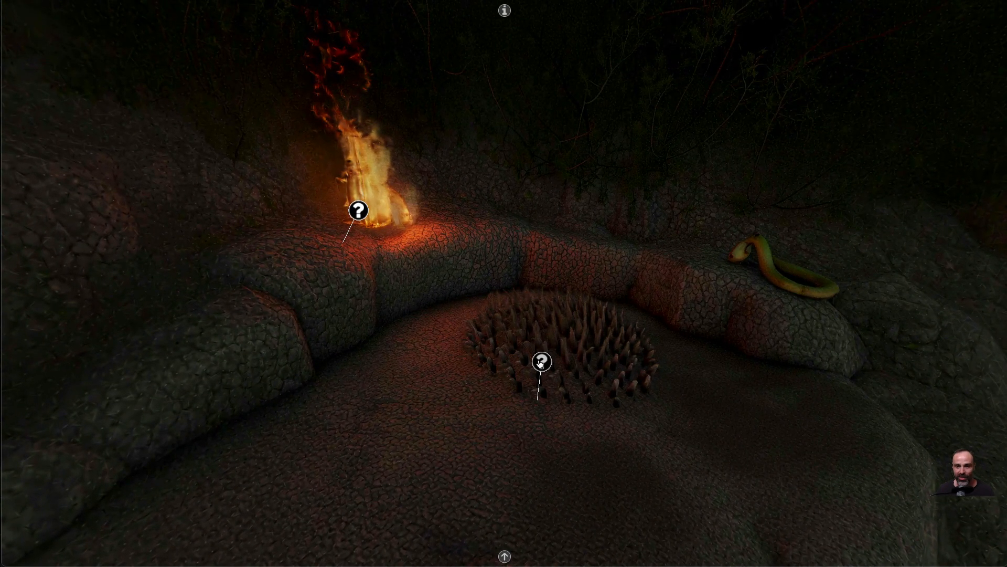
left_click(541, 364)
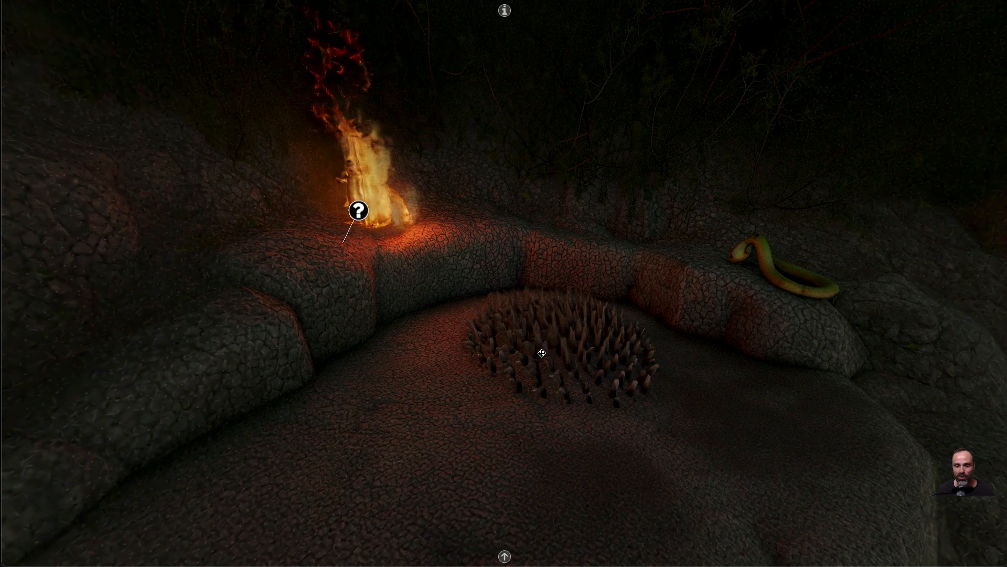
left_click_drag(294, 311, 268, 329)
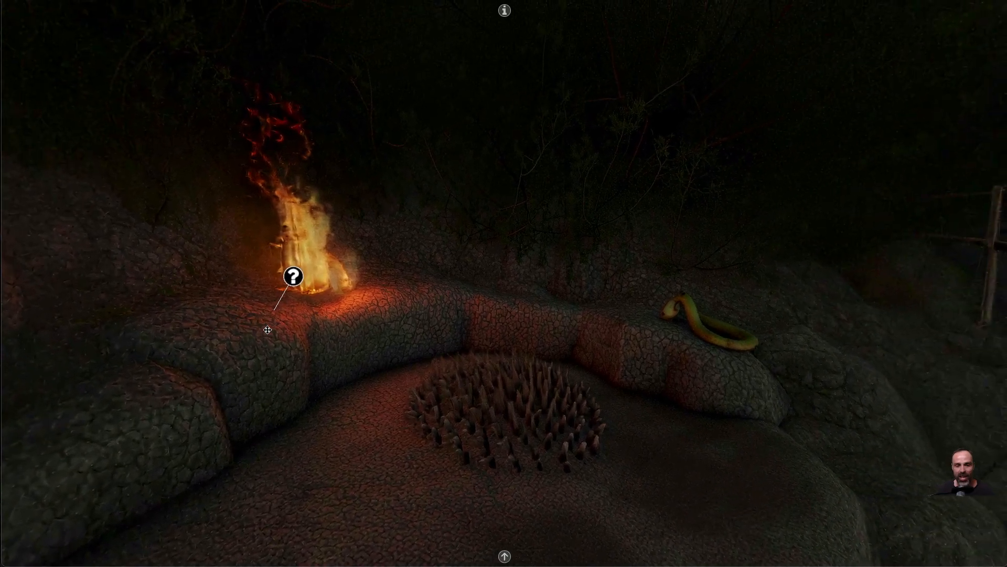
left_click(291, 275)
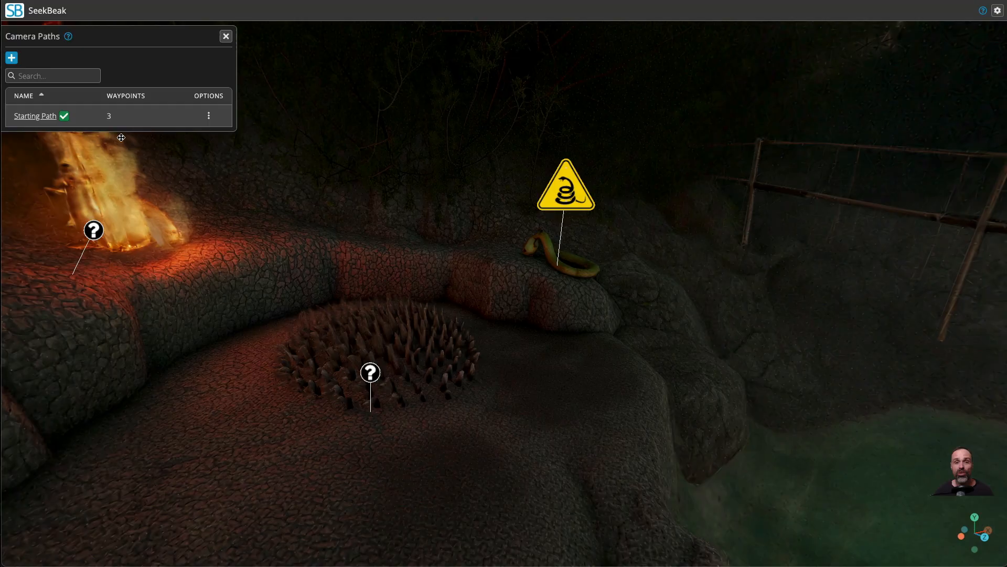
Return to the editor, close the camera paths list and expand Center Panel Wrapper's Variable Change visibility action for review.
left_click(226, 36)
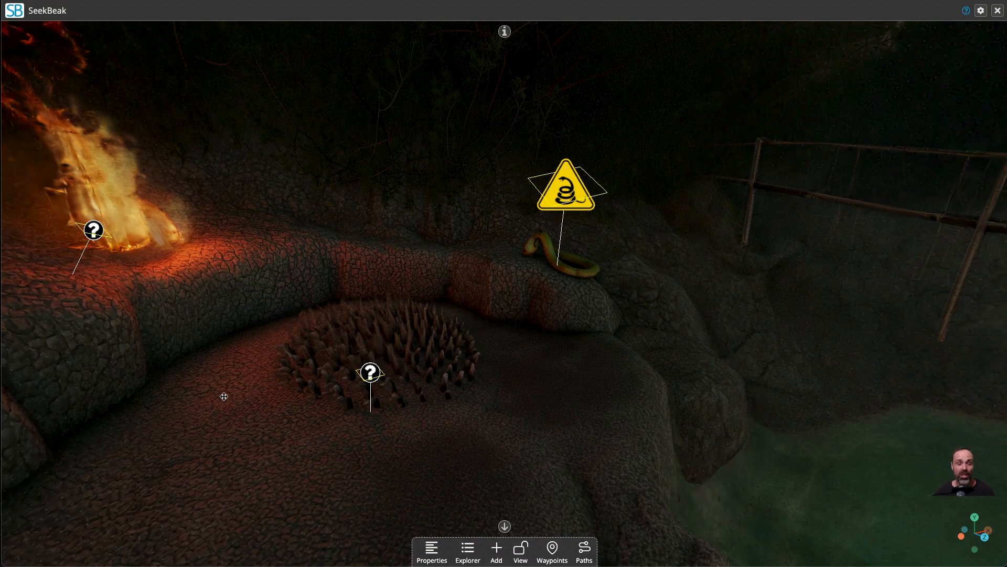
left_click(465, 549)
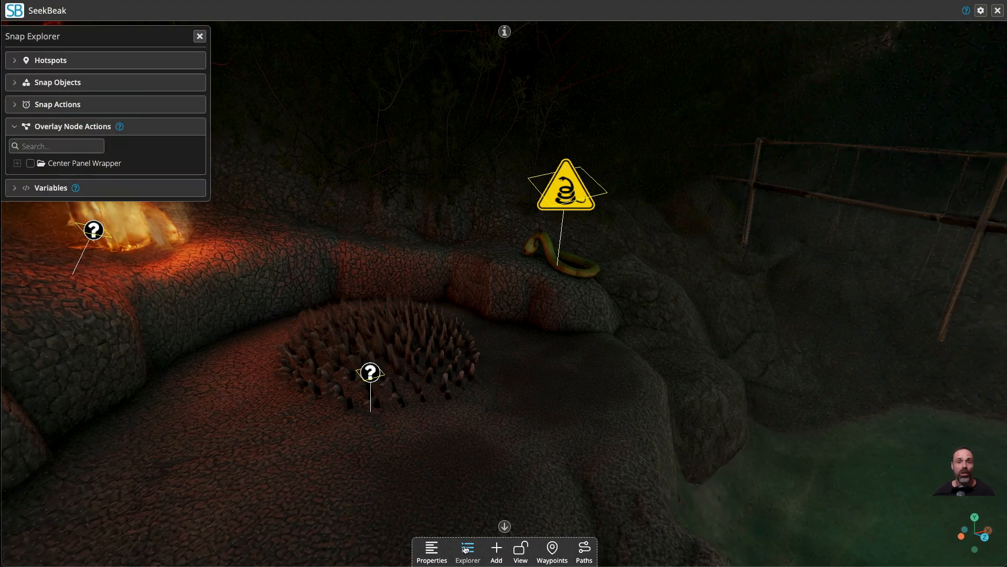
left_click(30, 163)
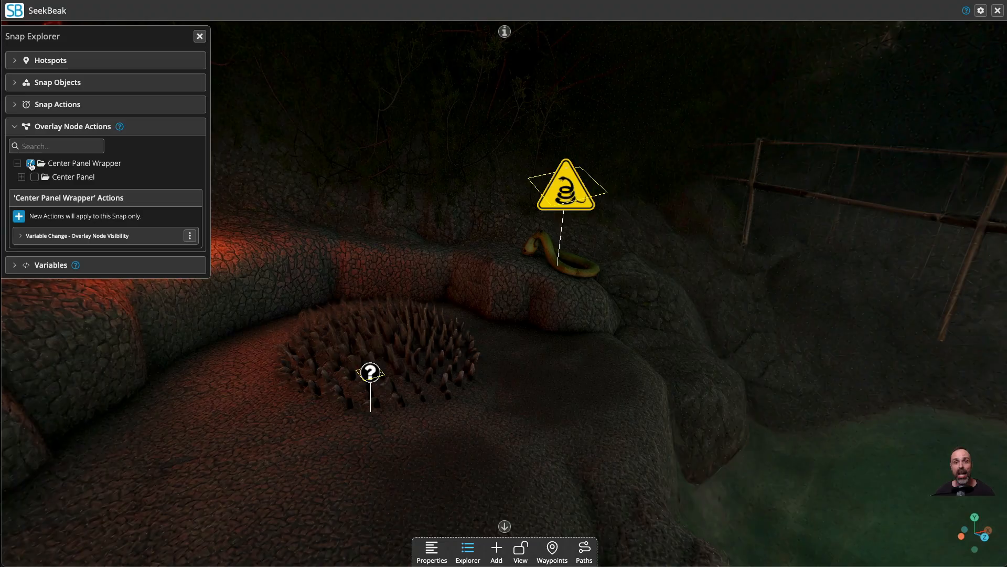
left_click(46, 236)
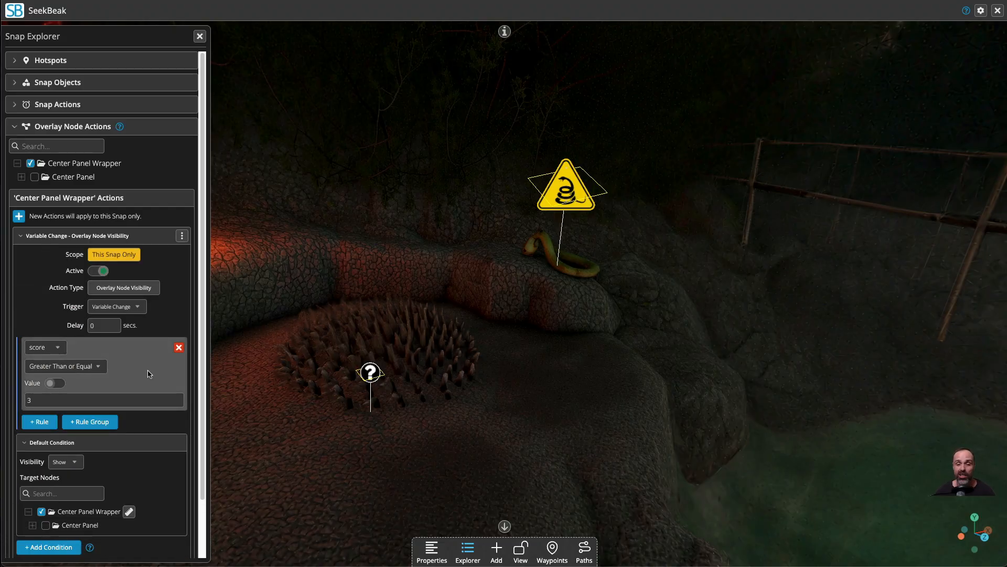